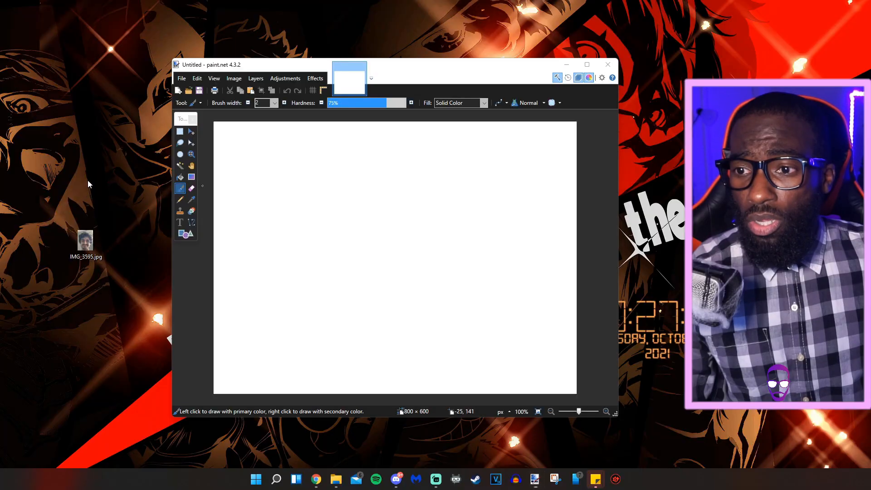
# Step: Bring the photo IMG_3595.jpg from the desktop into the image editor
pyautogui.moveTo(85, 241)
pyautogui.mouseDown()
pyautogui.moveTo(119, 215)
pyautogui.moveTo(305, 212)
pyautogui.moveTo(350, 221)
pyautogui.mouseUp()
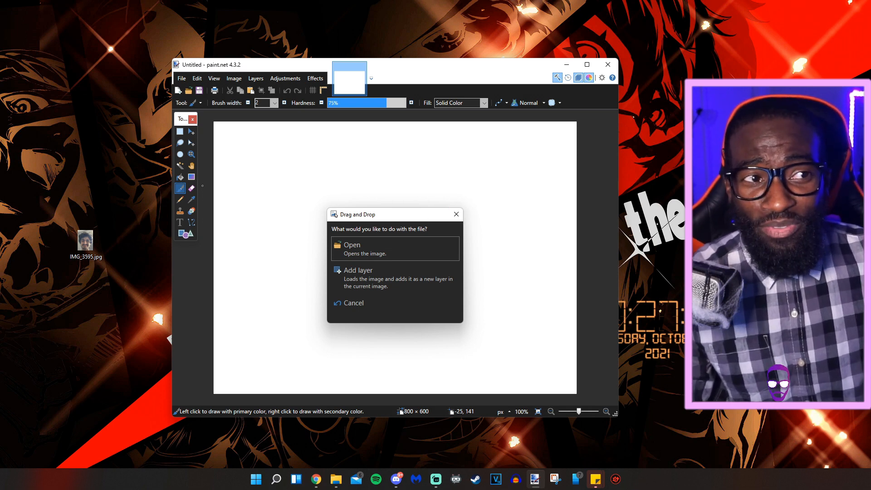
# Step: Switch to Chrome, search for "paint.net download", and examine the requirements and download options on the Paint.NET download page
pyautogui.hotkey('alt', 'Tab')
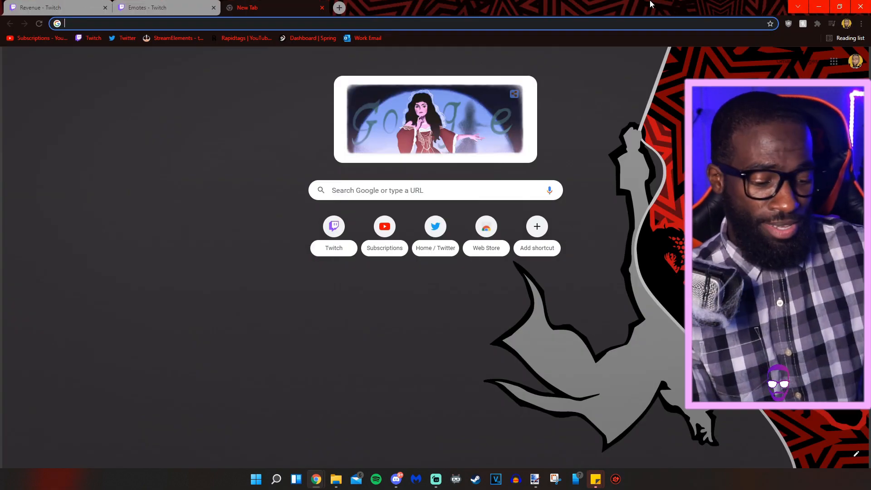
pyautogui.write('paint.net download')
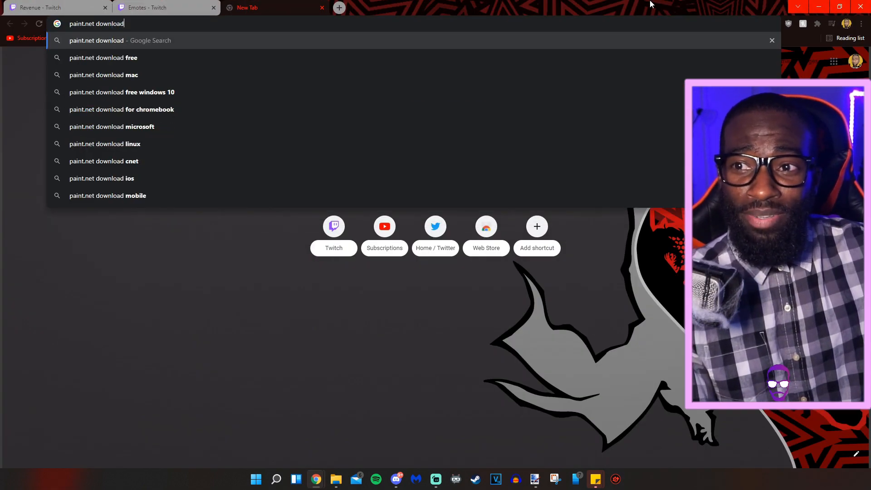
pyautogui.press('Return')
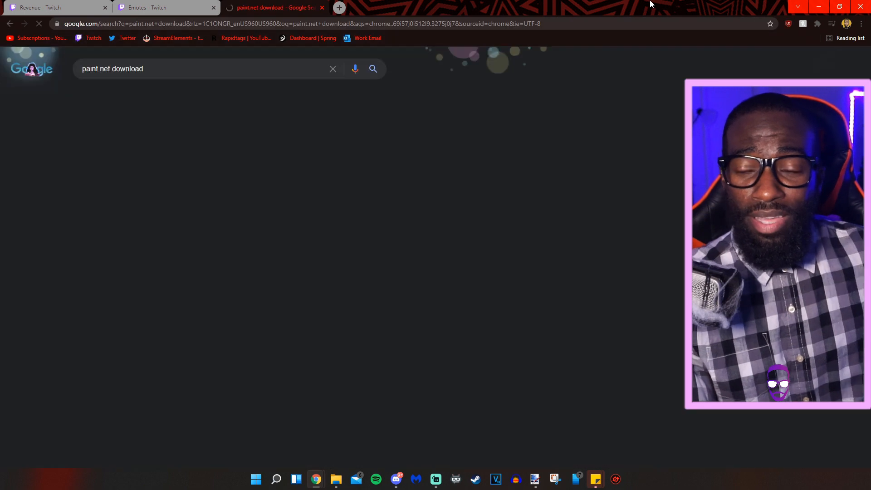
pyautogui.click(100, 148)
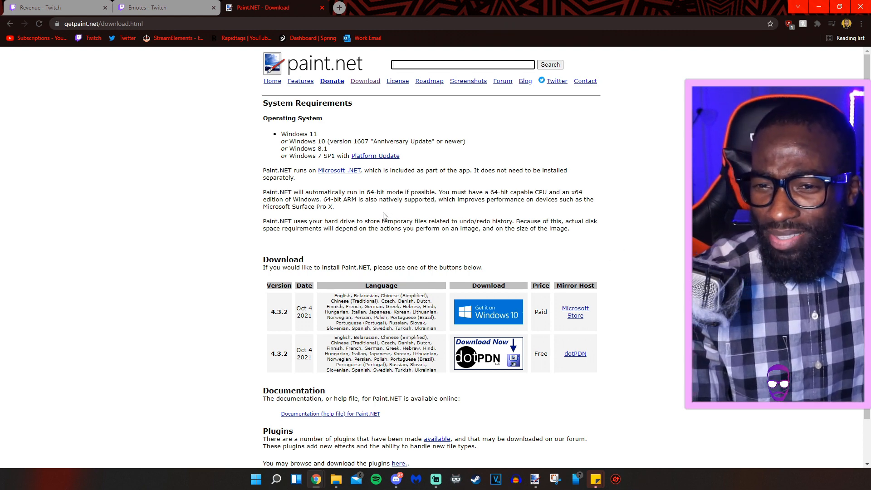
pyautogui.scroll(-1, 383, 215)
pyautogui.scroll(1, 384, 216)
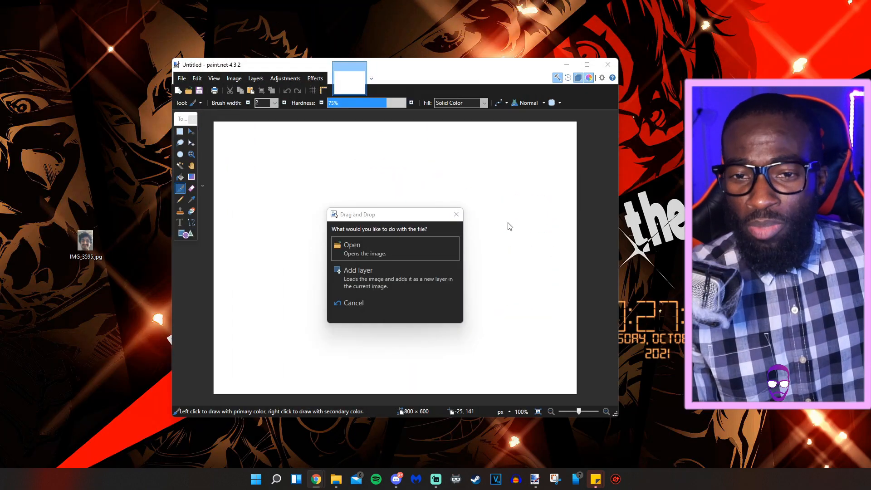
# Step: Back in paint.net, open the dropped photo as its own image and activate the Rectangle Select tool
pyautogui.click(385, 254)
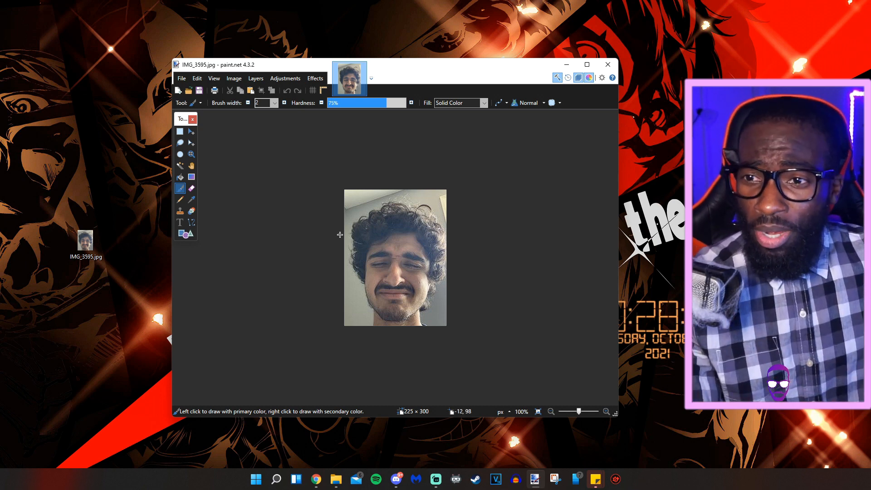
pyautogui.click(181, 132)
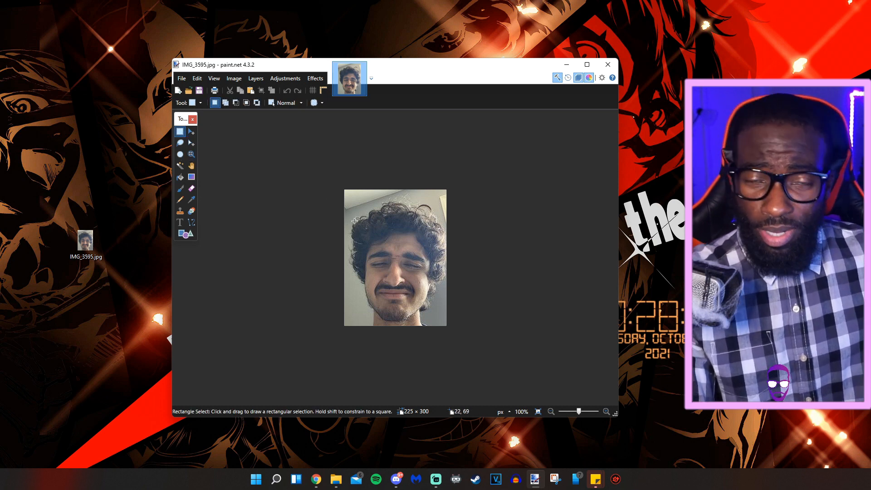
pyautogui.moveTo(357, 221); pyautogui.dragTo(436, 261)
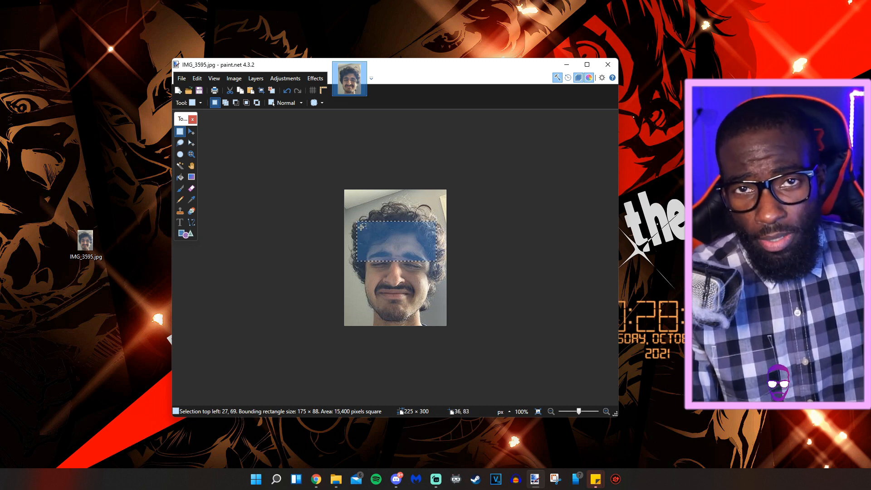
pyautogui.moveTo(361, 226); pyautogui.dragTo(445, 332)
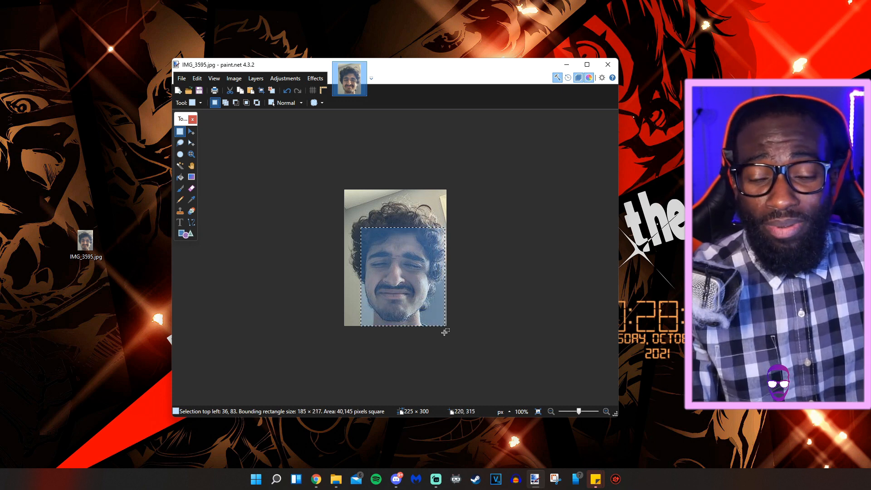
pyautogui.hotkey('ctrl', 'z')
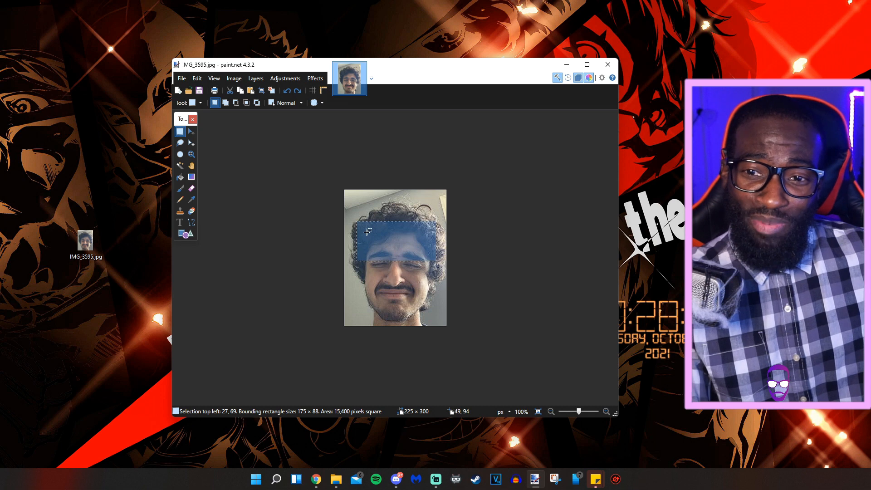
# Step: Crop the photo to a square selection about 169 × 169 px, moved to centre on the face
pyautogui.moveTo(365, 233); pyautogui.dragTo(440, 322)
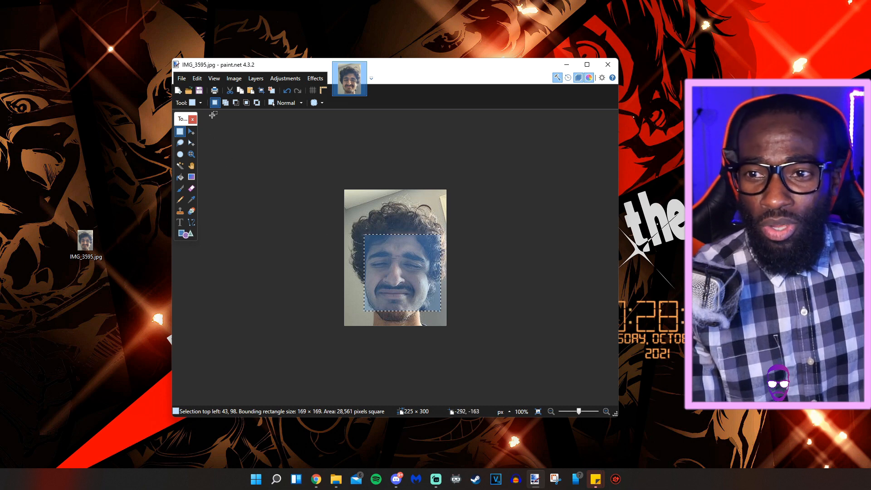
pyautogui.click(191, 144)
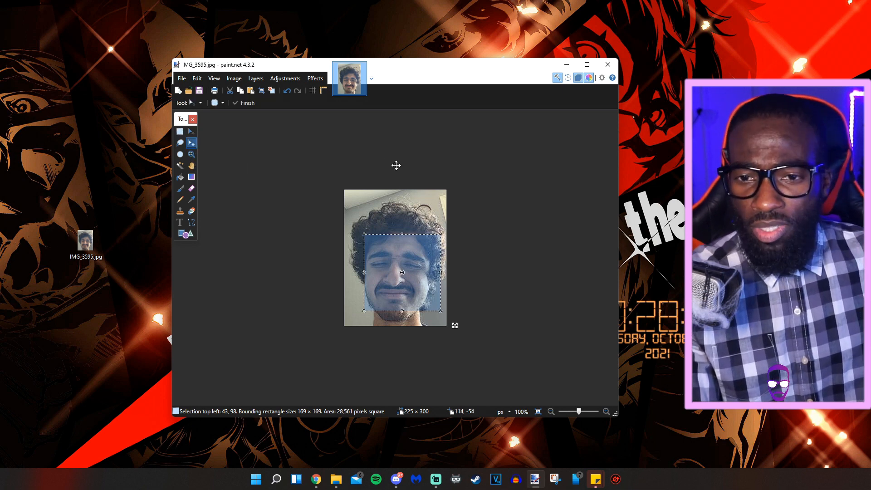
pyautogui.moveTo(423, 279); pyautogui.dragTo(416, 288)
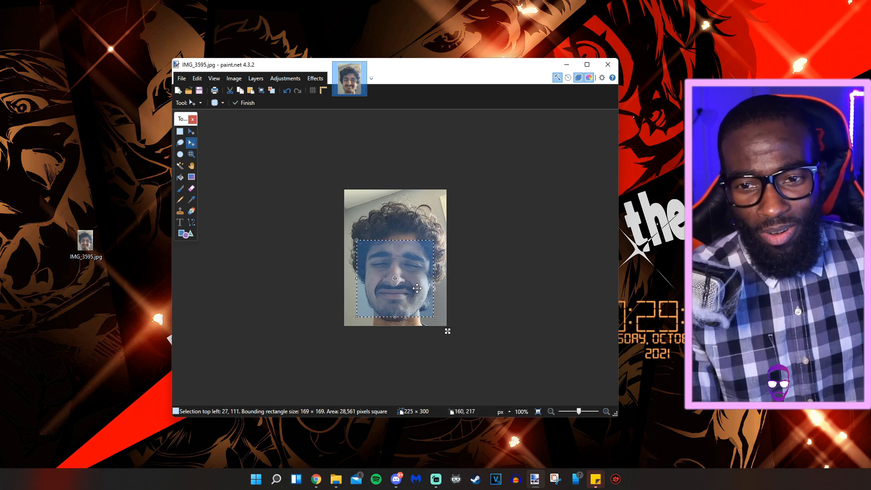
pyautogui.click(262, 92)
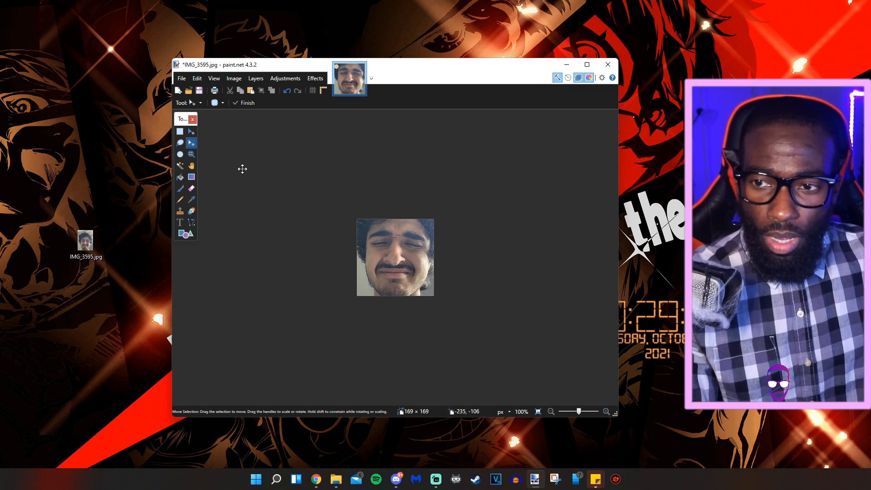
# Step: Delete the background patches on both sides of the lower face using the Magic Wand at 30% tolerance
pyautogui.click(180, 166)
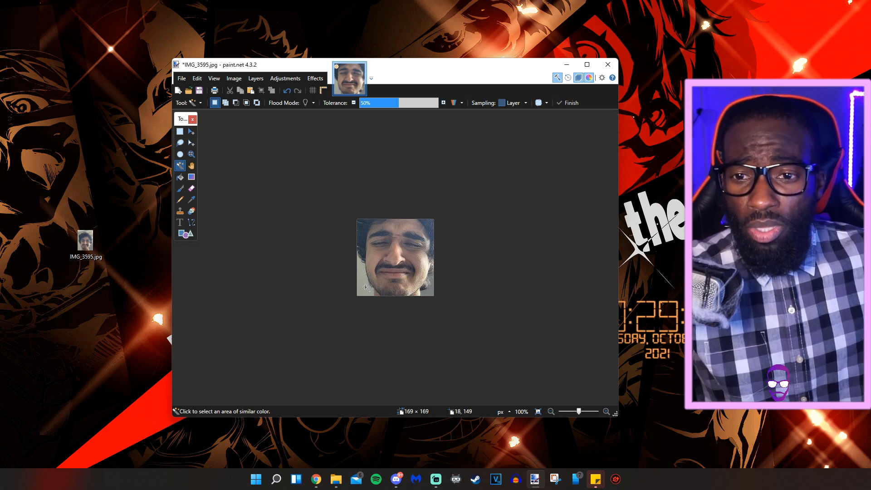
pyautogui.click(365, 287)
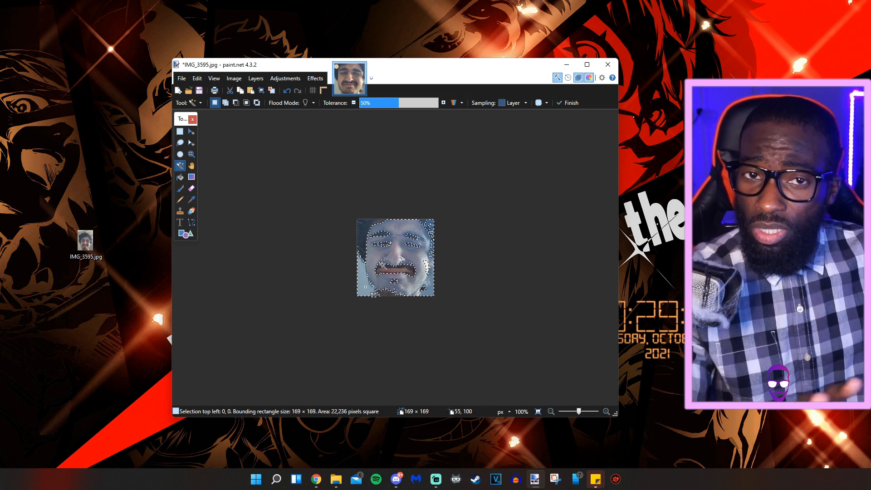
pyautogui.click(384, 103)
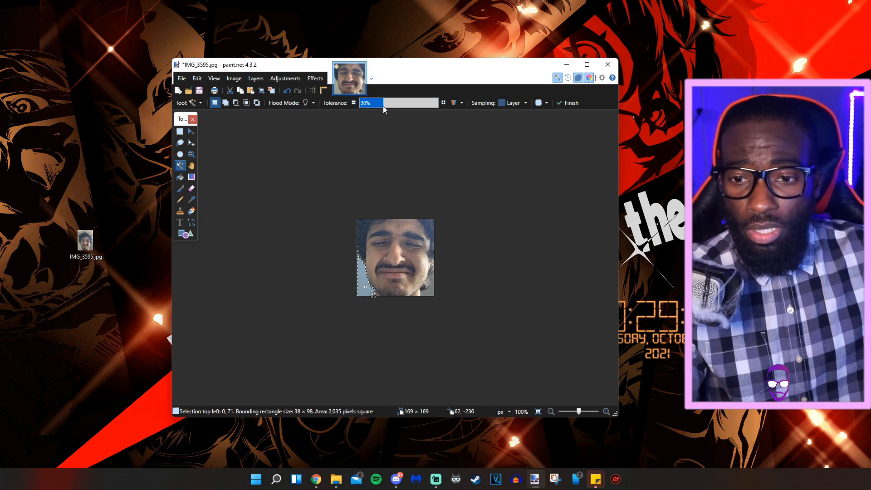
pyautogui.press('Delete')
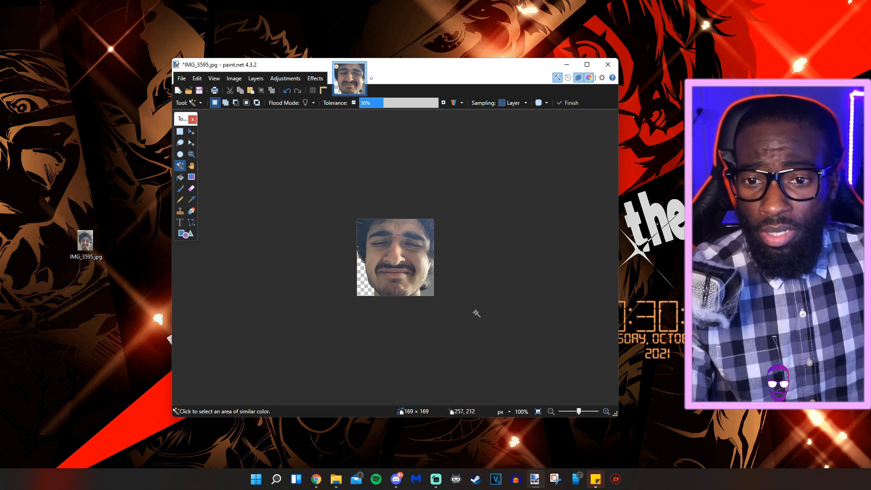
pyautogui.click(432, 293)
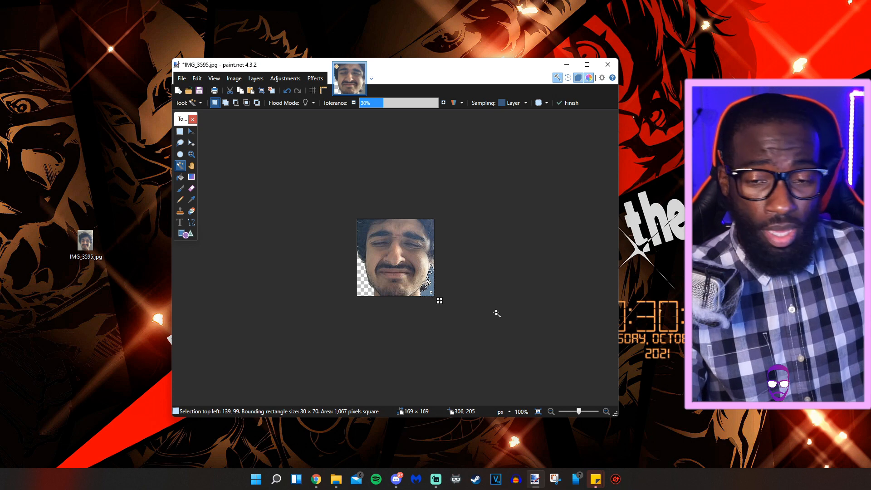
pyautogui.press('Delete')
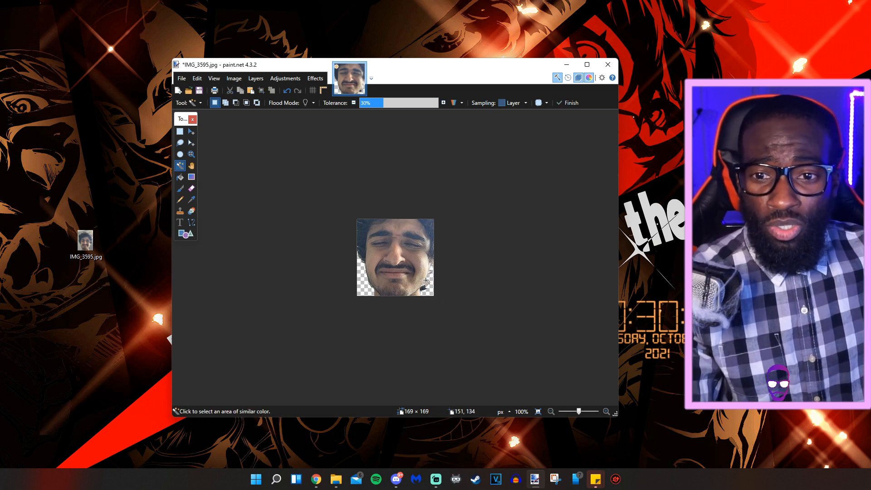
# Step: Erase the leftover dark specks beside the right of the jaw using the Eraser with a brush width of 9
pyautogui.scroll(1, 429, 280)
pyautogui.scroll(5, 429, 280)
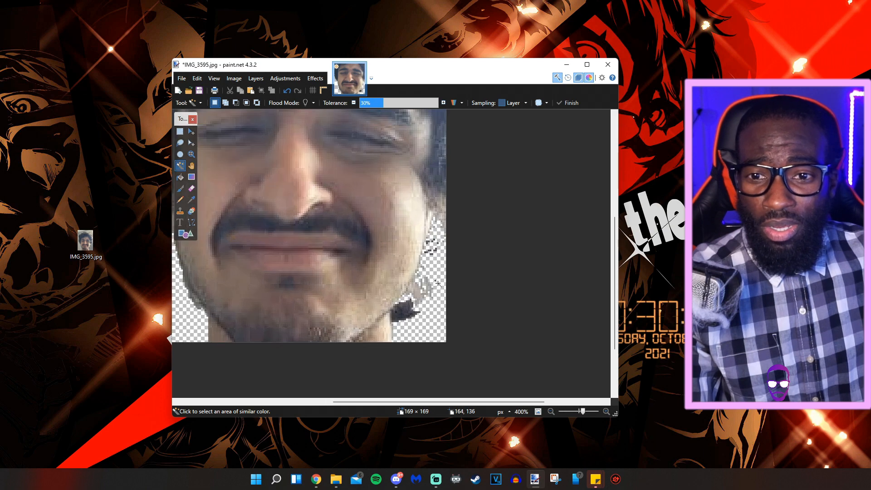
pyautogui.click(191, 188)
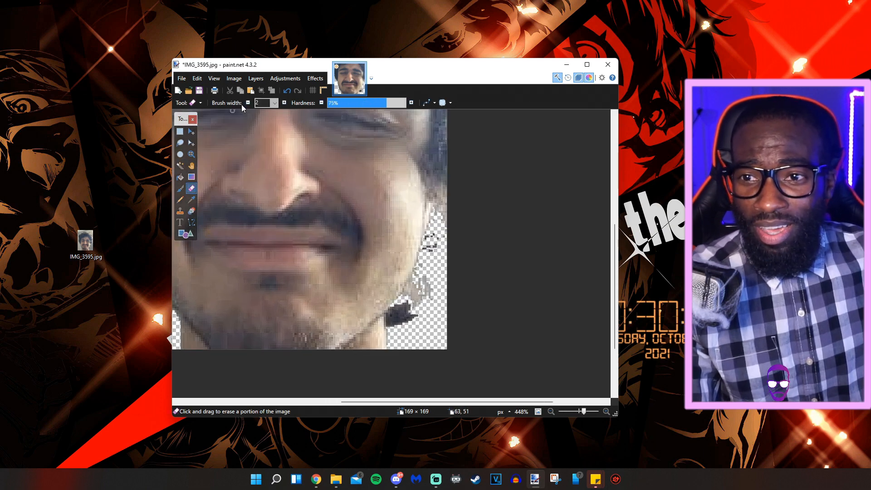
pyautogui.click(274, 103)
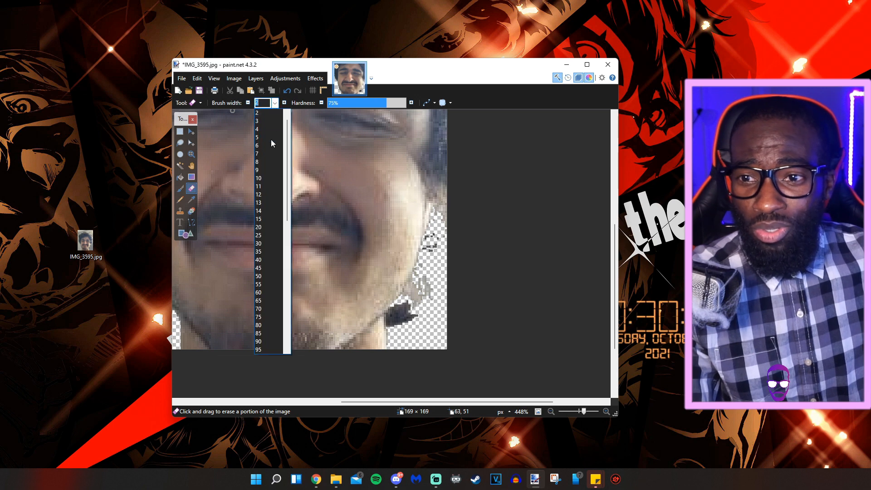
pyautogui.click(265, 168)
pyautogui.moveTo(415, 313)
pyautogui.mouseDown()
pyautogui.moveTo(406, 313)
pyautogui.moveTo(421, 294)
pyautogui.moveTo(434, 240)
pyautogui.moveTo(396, 323)
pyautogui.mouseUp()
pyautogui.scroll(-3, 409, 286)
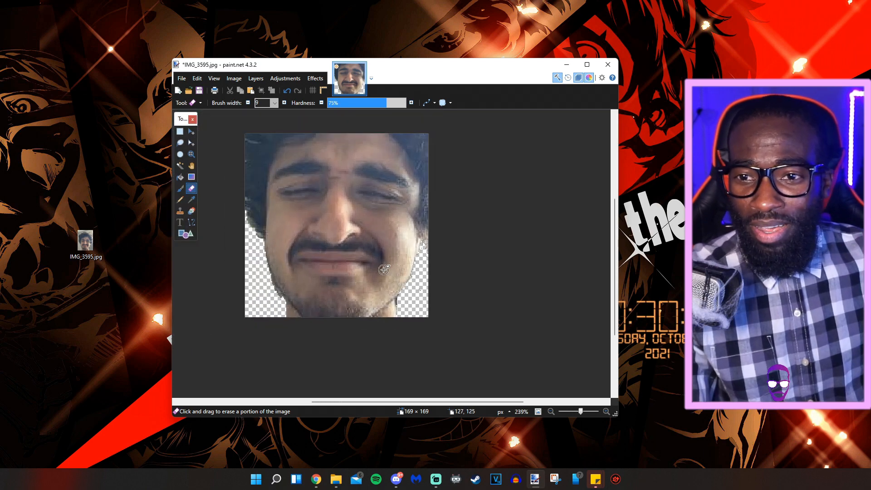
pyautogui.scroll(-1, 363, 248)
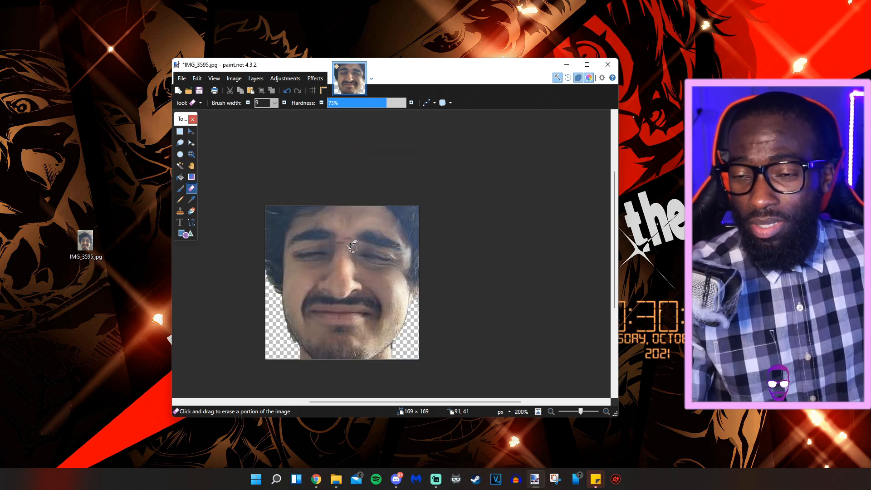
# Step: Save the cutout to the Desktop in PNG format as soberemote.png, replacing the existing file and accepting the PNG save settings
pyautogui.click(182, 80)
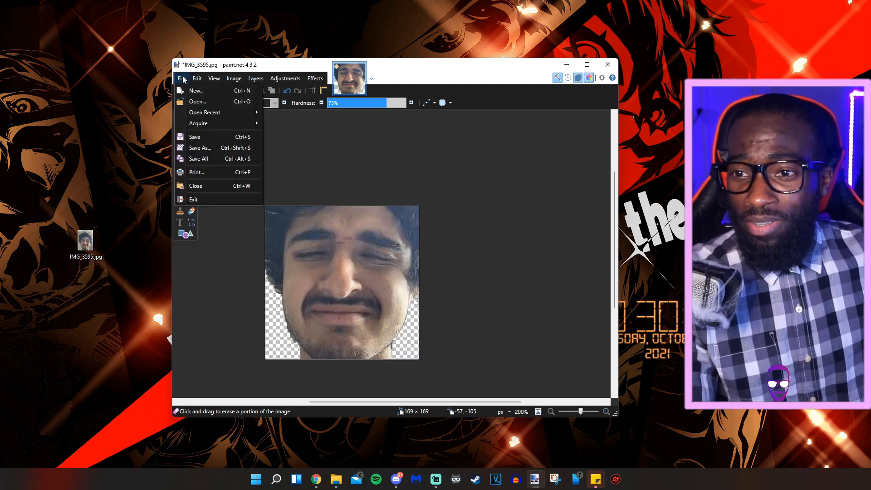
pyautogui.click(193, 147)
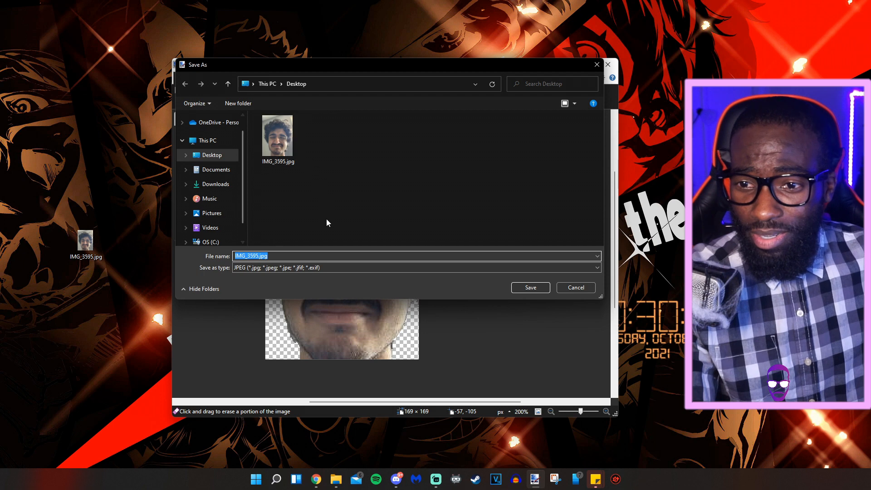
pyautogui.click(287, 266)
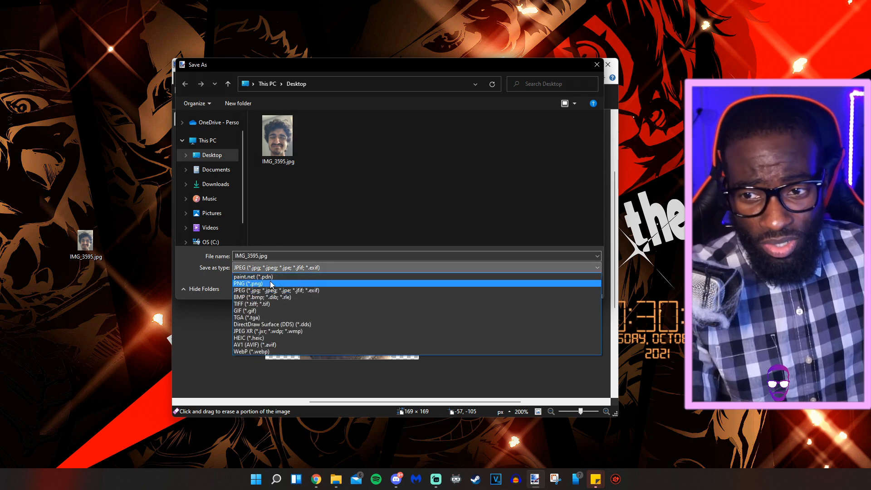
pyautogui.click(270, 281)
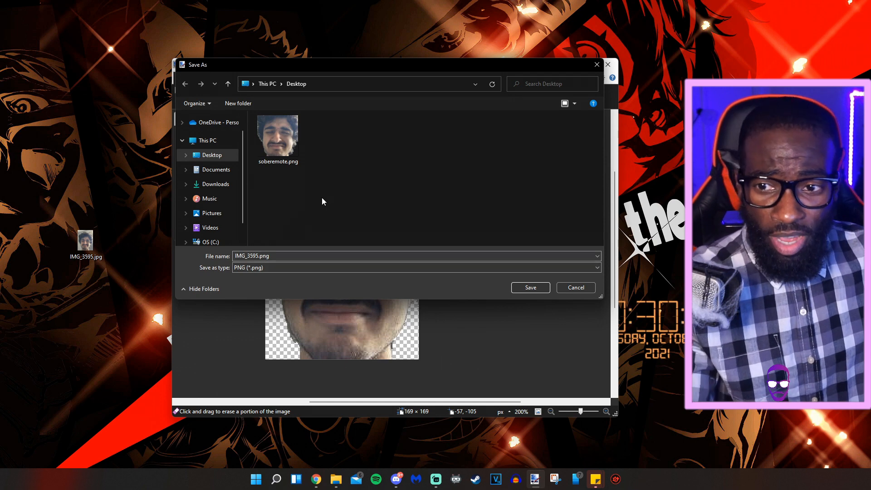
pyautogui.click(289, 143)
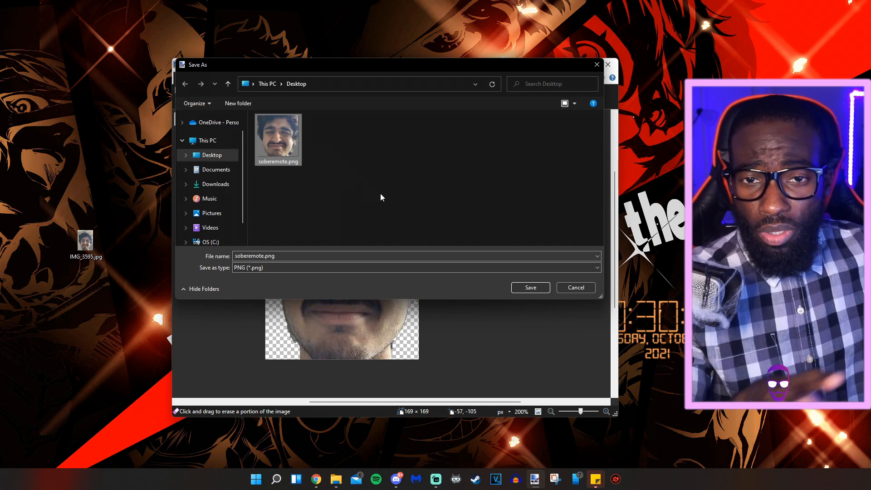
pyautogui.click(531, 287)
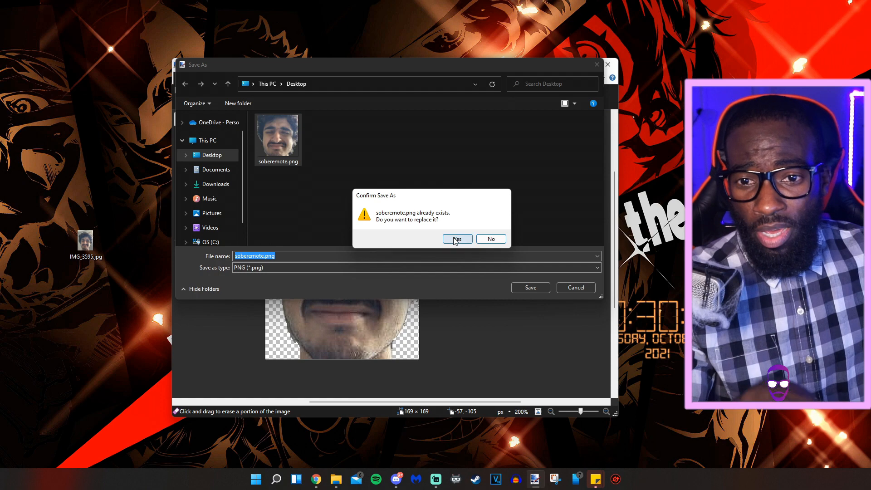
pyautogui.click(455, 239)
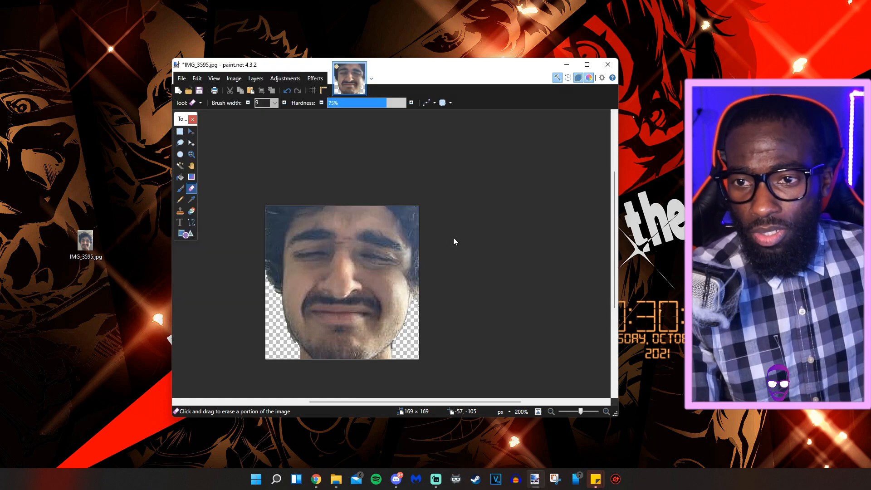
pyautogui.click(472, 315)
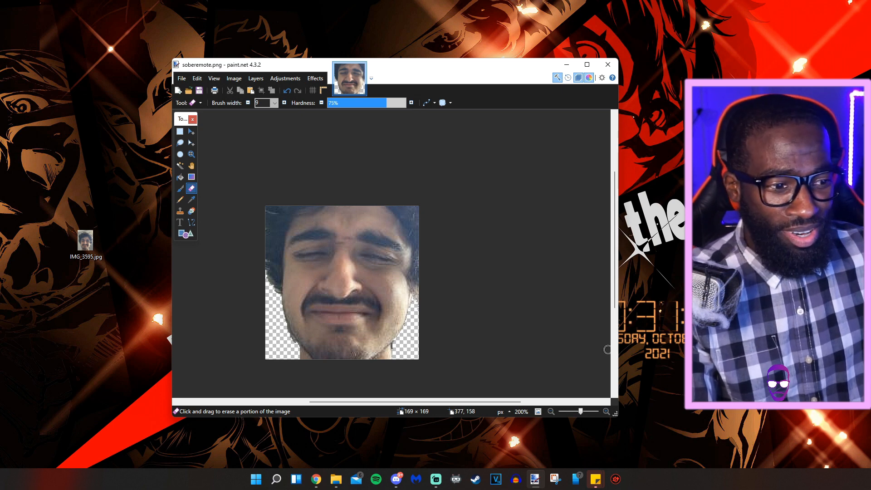
# Step: Switch to the Desktop folder in File Explorer to view the saved soberemote.png
pyautogui.hotkey('alt', 'Tab')
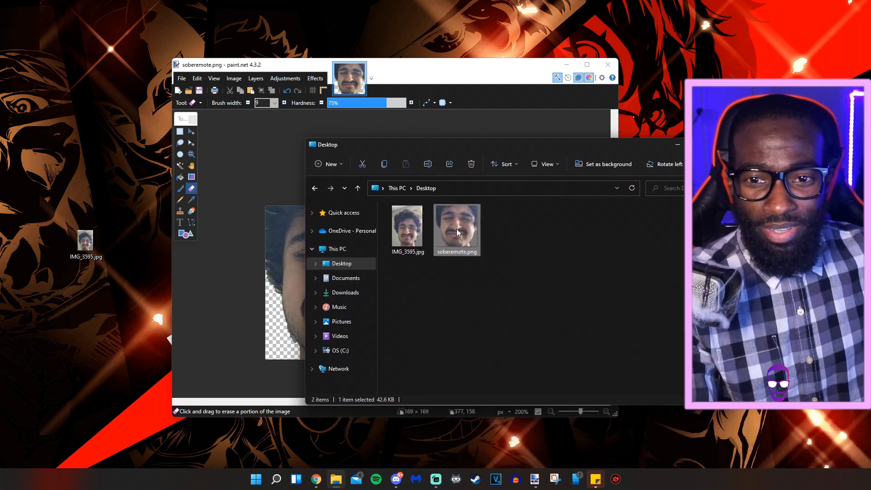
# Step: Examine the soberemote.png thumbnail in the Desktop folder at larger and smaller icon sizes
pyautogui.click(497, 248)
pyautogui.scroll(4, 455, 227)
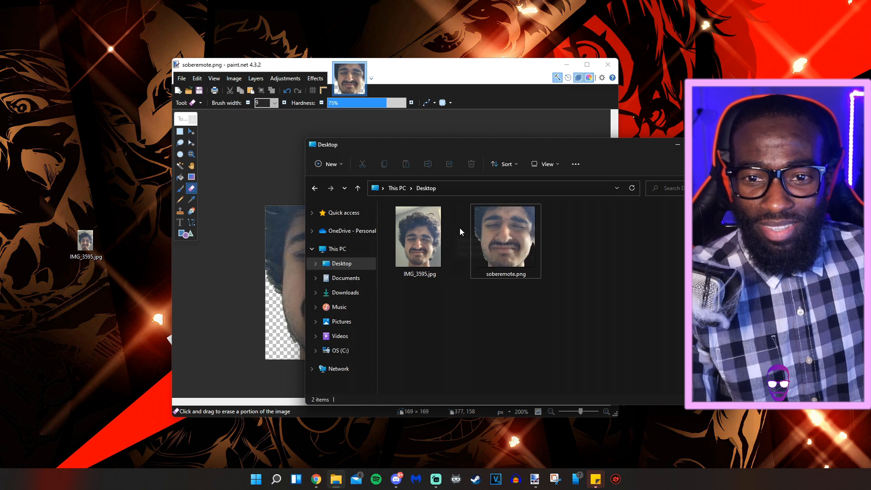
pyautogui.scroll(1, 535, 241)
pyautogui.scroll(1, 595, 277)
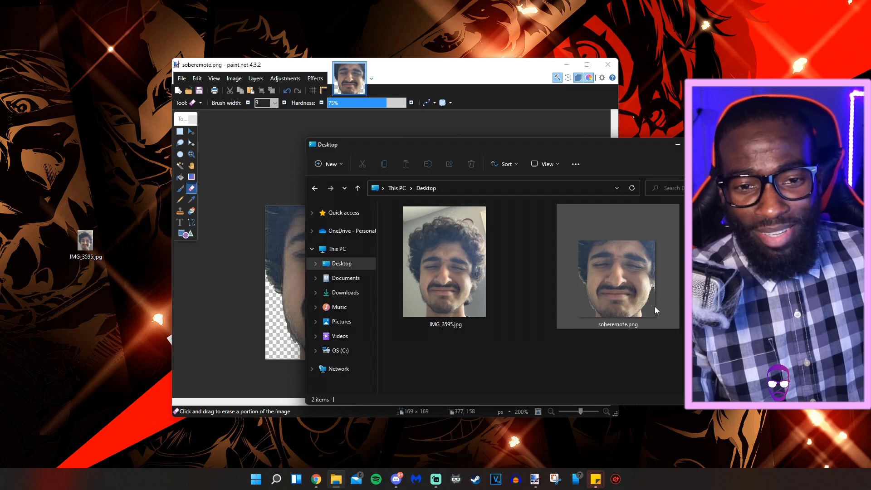
pyautogui.scroll(-2, 638, 286)
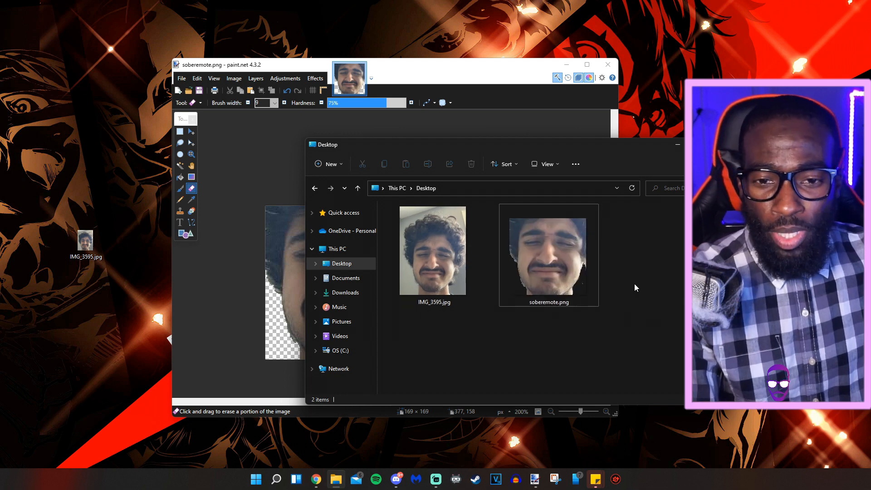
pyautogui.scroll(-2, 633, 286)
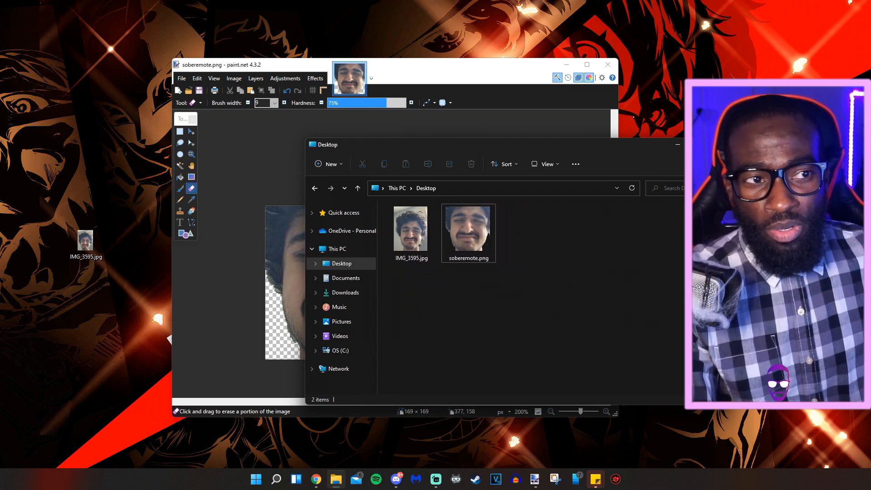
# Step: Switch to the Twitch Bits Tier Emote form in Chrome and load soberemote.png from the Desktop as the emote image
pyautogui.hotkey('alt', 'Tab')
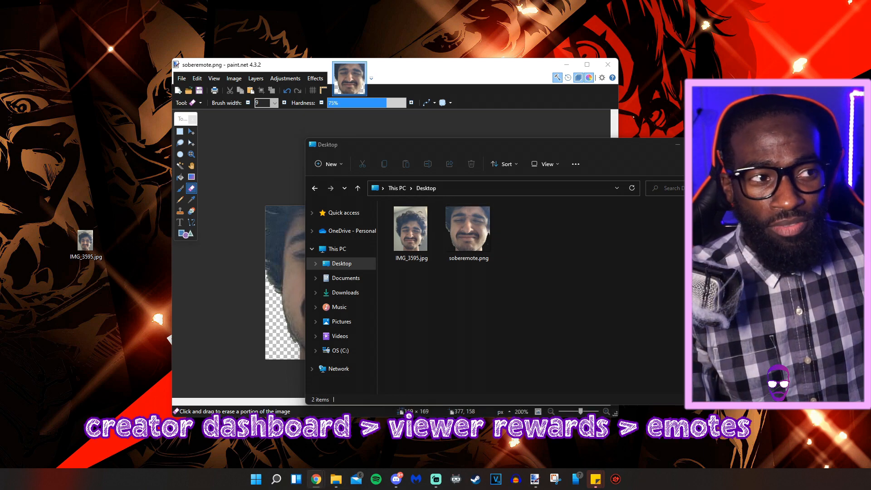
pyautogui.moveTo(870, 263); pyautogui.dragTo(590, 3)
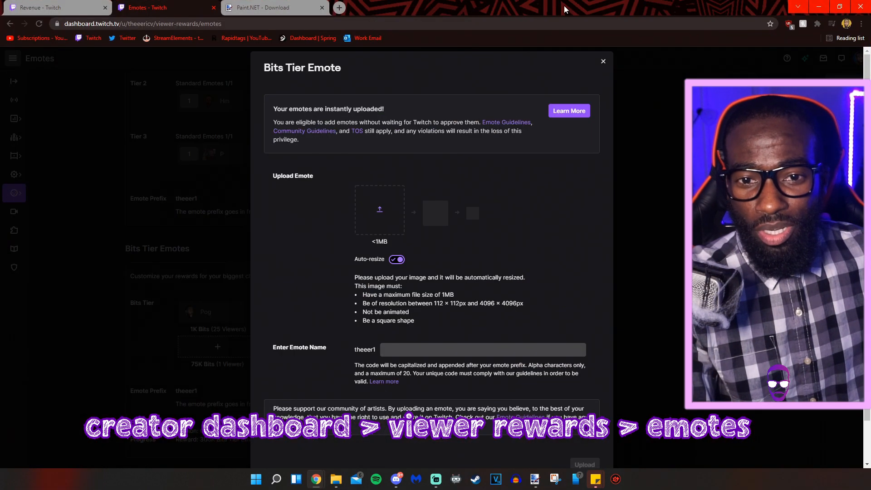
pyautogui.click(385, 212)
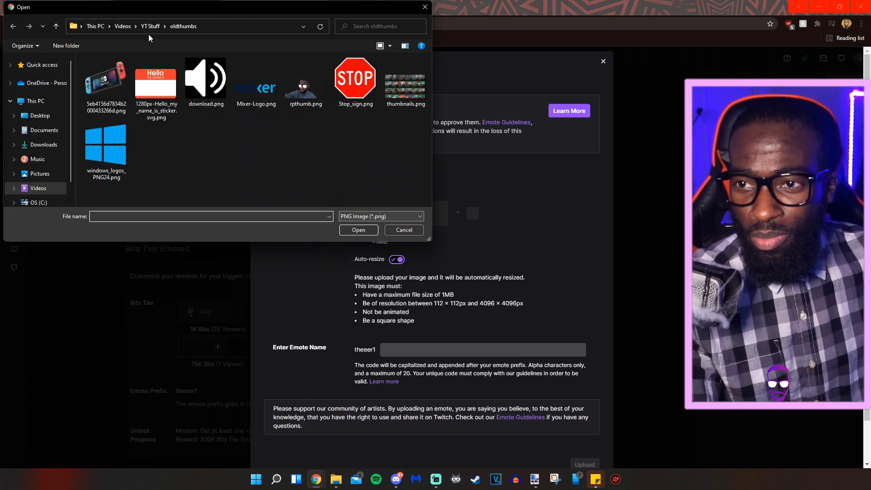
pyautogui.click(38, 116)
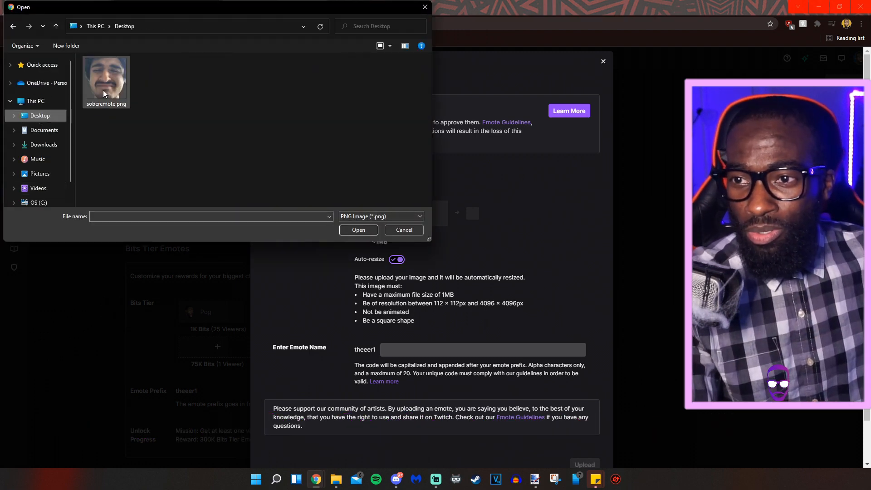
pyautogui.click(122, 66)
pyautogui.click(358, 229)
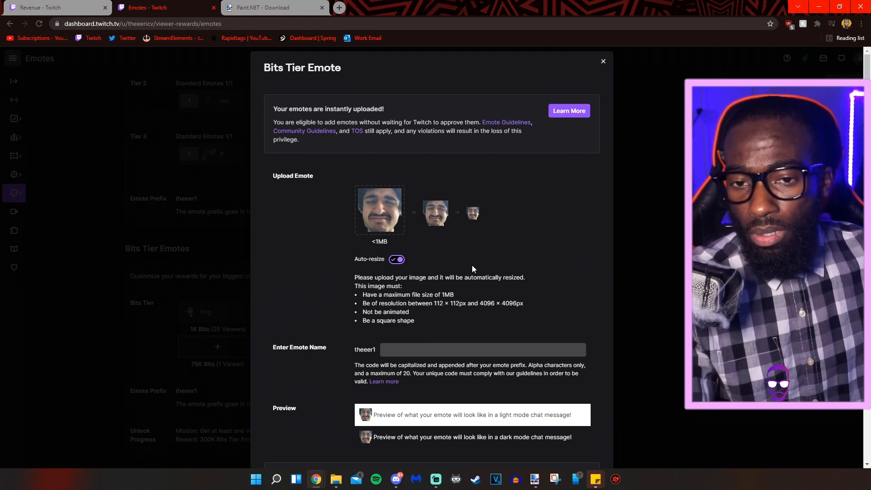
# Step: Enter sober as the emote name, review the form, and dismiss it without uploading
pyautogui.click(456, 348)
pyautogui.scroll(-2, 455, 326)
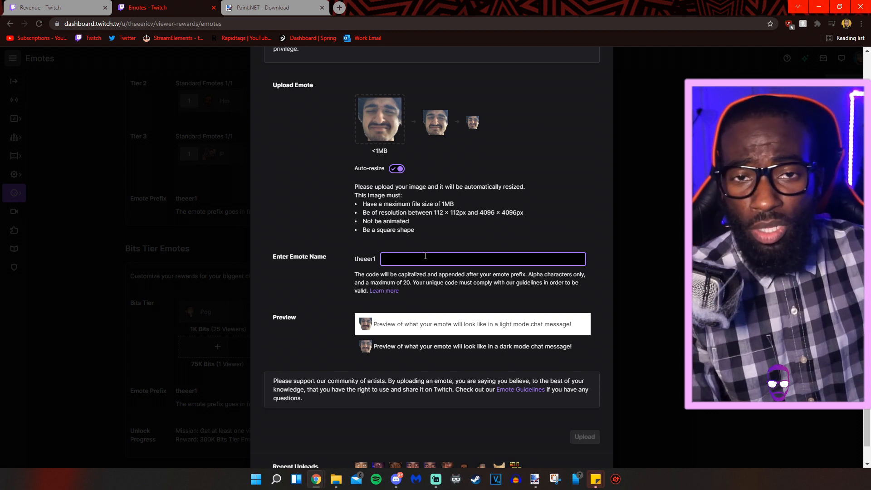
pyautogui.write('sober')
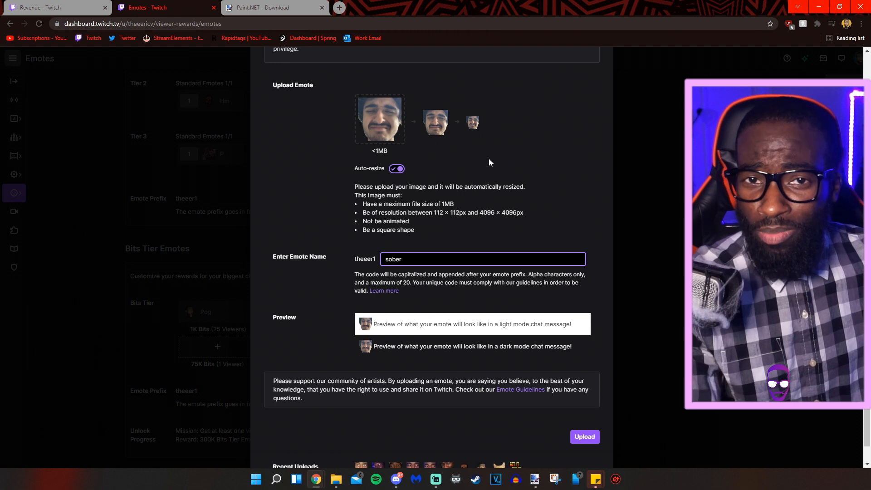
pyautogui.scroll(2, 489, 160)
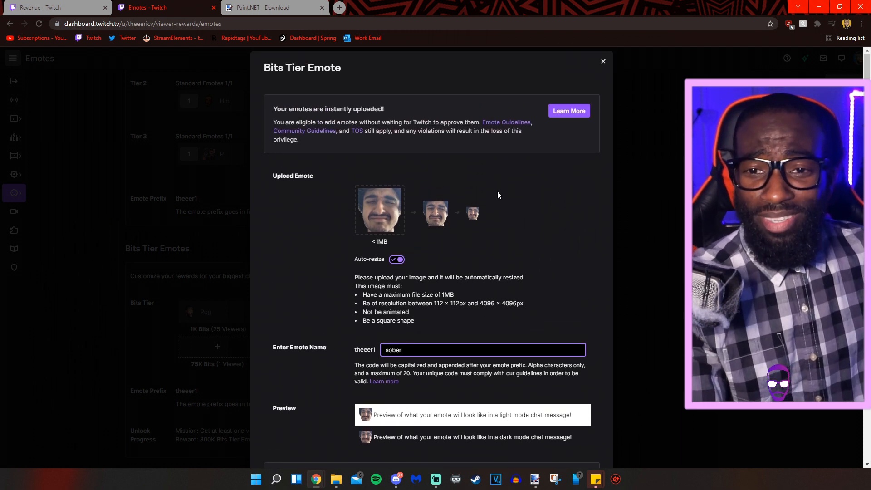
pyautogui.scroll(-2, 498, 192)
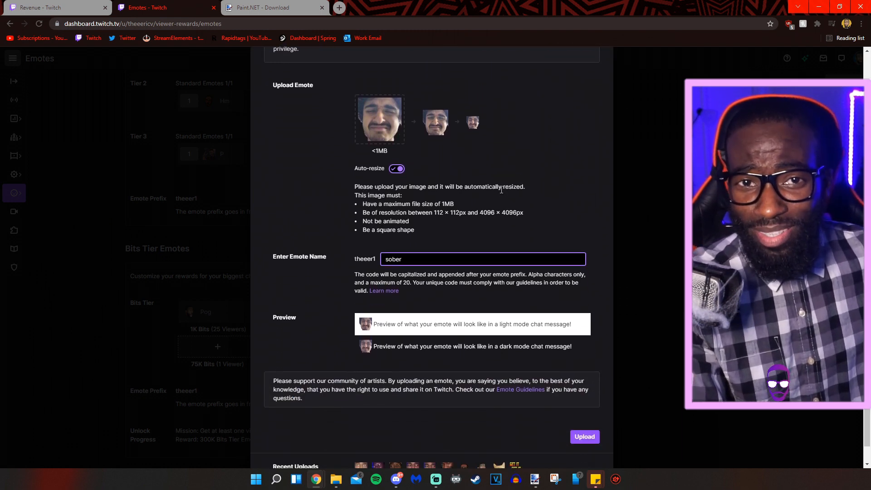
pyautogui.scroll(2, 520, 183)
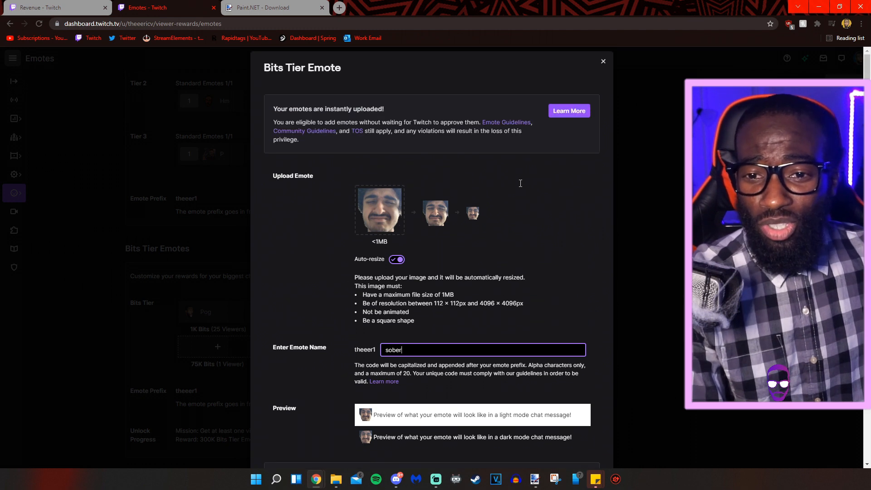
pyautogui.click(602, 62)
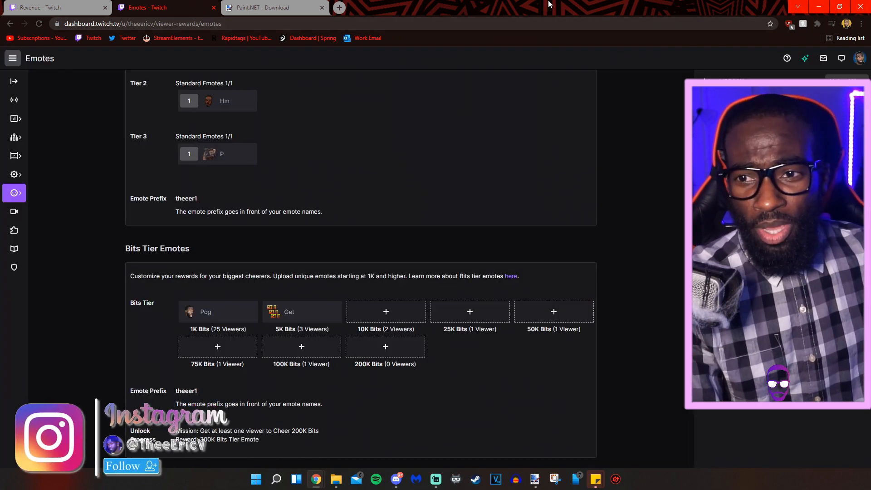
# Step: Switch back to paint.net and resize the soberemote.png image to 72 × 72 pixels
pyautogui.moveTo(550, 6); pyautogui.dragTo(870, 245)
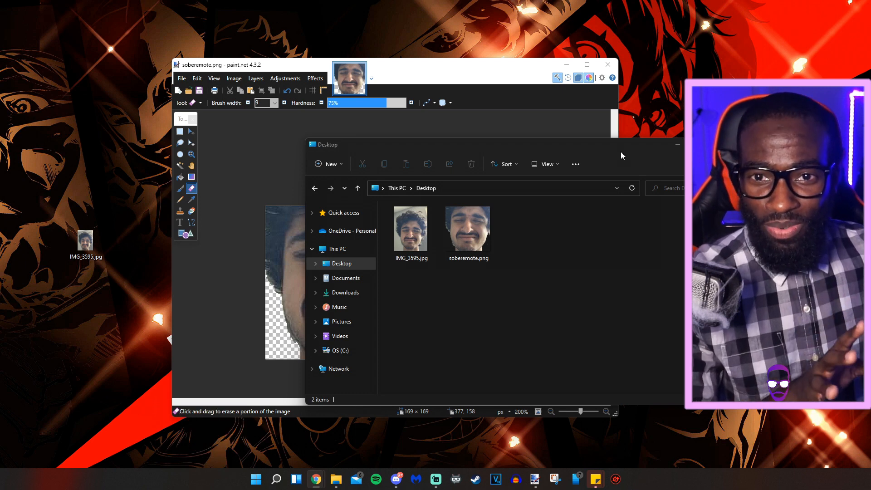
pyautogui.click(580, 112)
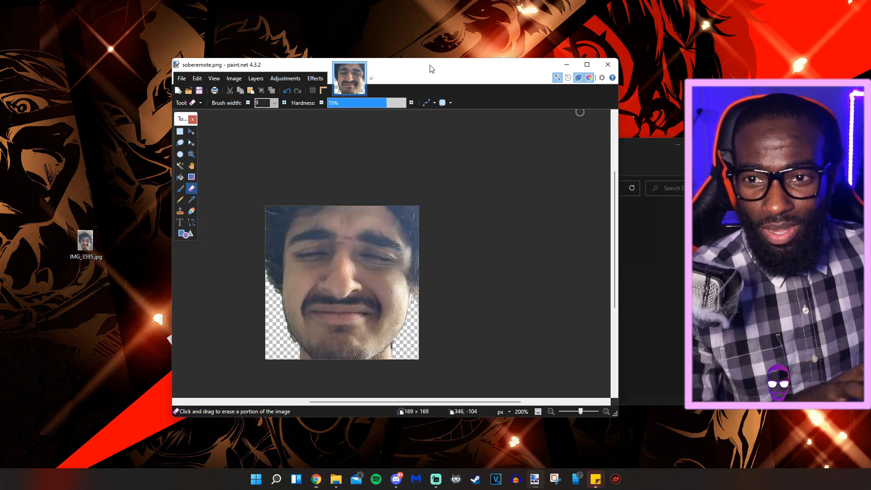
pyautogui.click(235, 79)
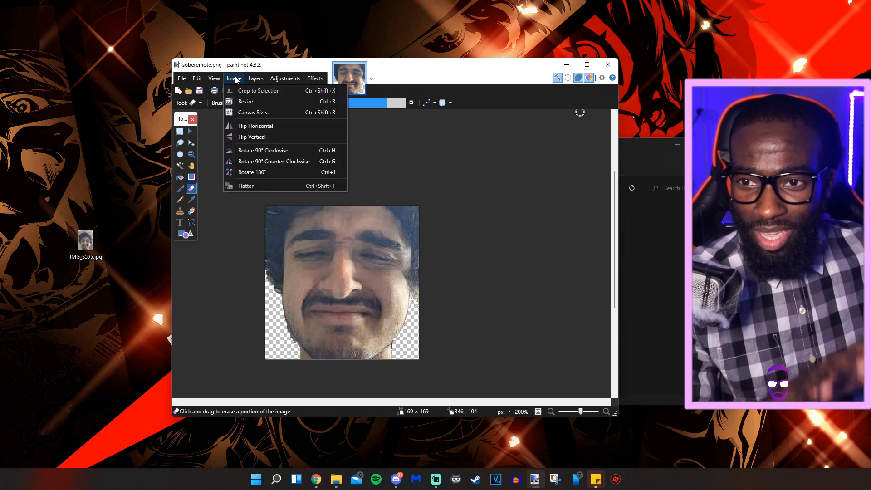
pyautogui.click(243, 102)
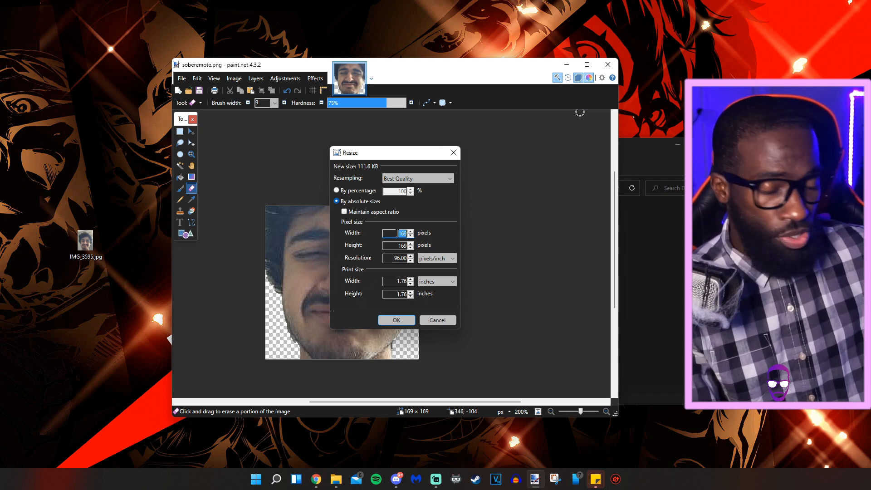
pyautogui.write('72')
pyautogui.press('Tab')
pyautogui.write('72')
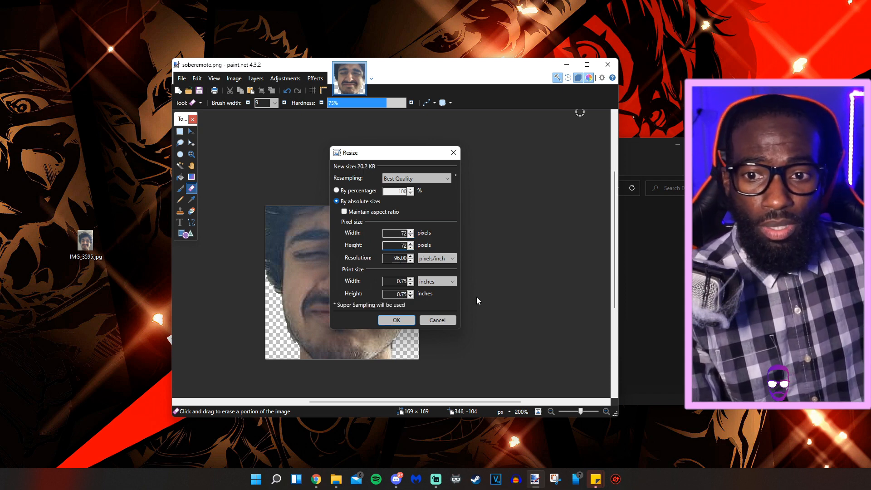
pyautogui.click(409, 320)
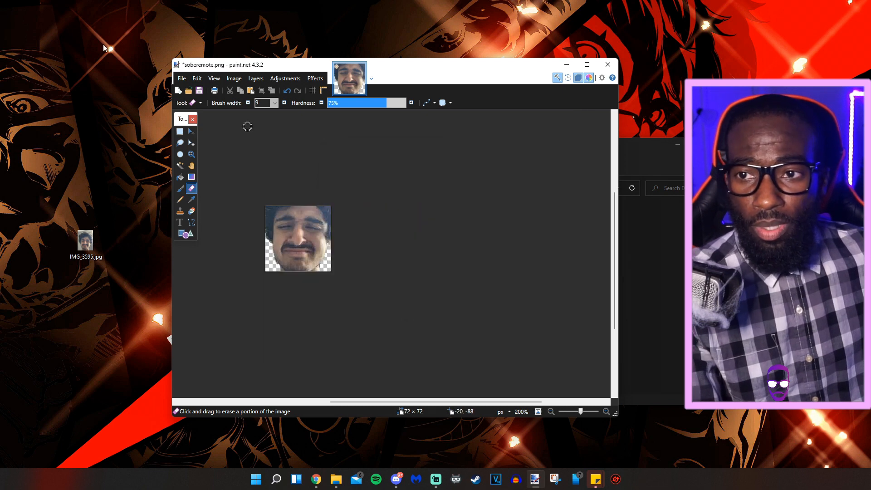
# Step: Save the resized image as a new PNG named soberbadge72 on the Desktop, accepting the PNG save settings
pyautogui.click(182, 78)
pyautogui.click(202, 149)
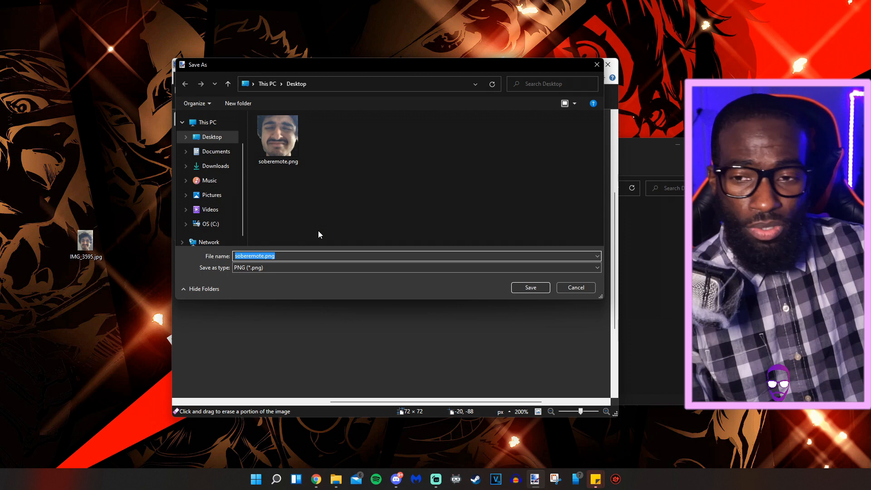
pyautogui.write('soberbadge72')
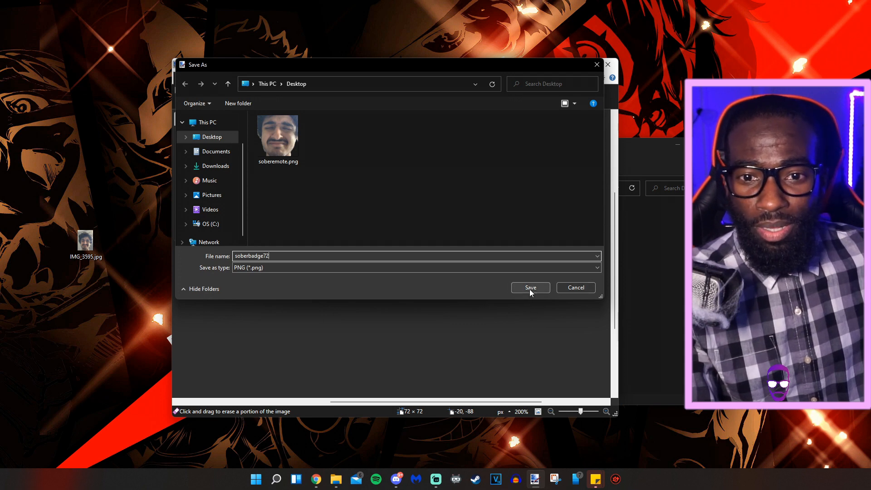
pyautogui.click(530, 288)
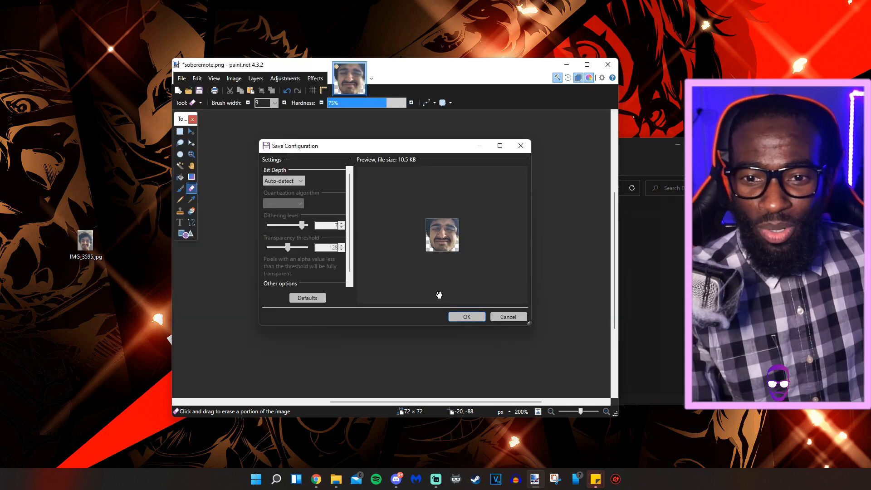
pyautogui.click(465, 317)
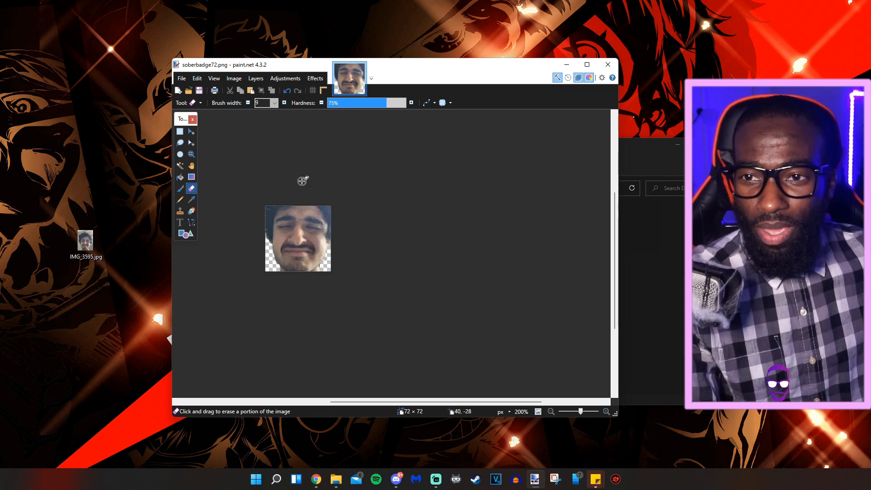
# Step: Resize the badge image to 36 × 36 pixels with the aspect ratio maintained
pyautogui.click(233, 79)
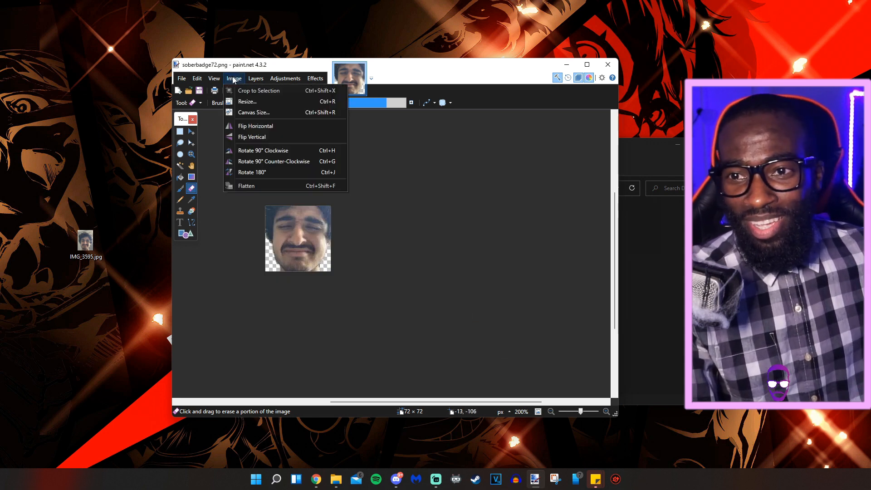
pyautogui.click(244, 103)
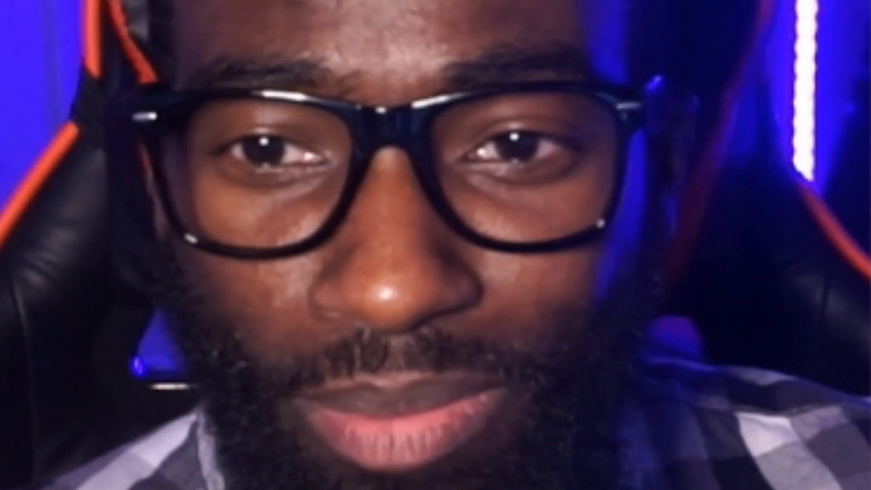
pyautogui.click(400, 233)
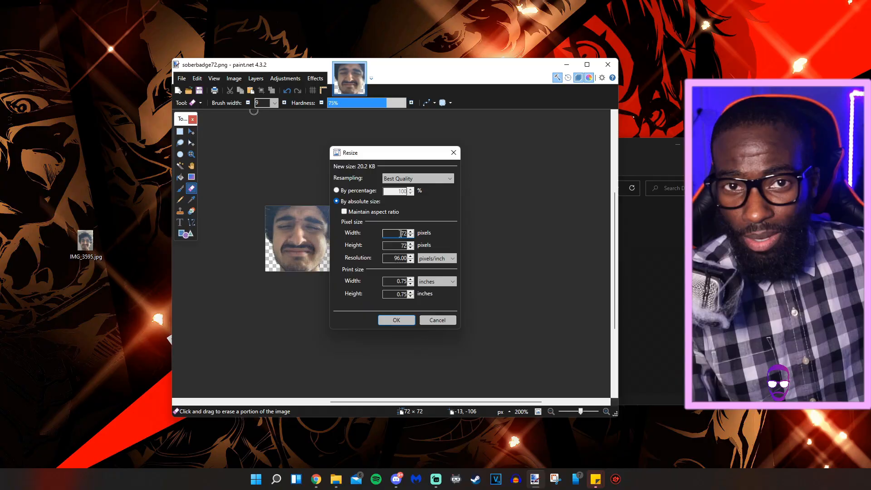
pyautogui.doubleClick(400, 233)
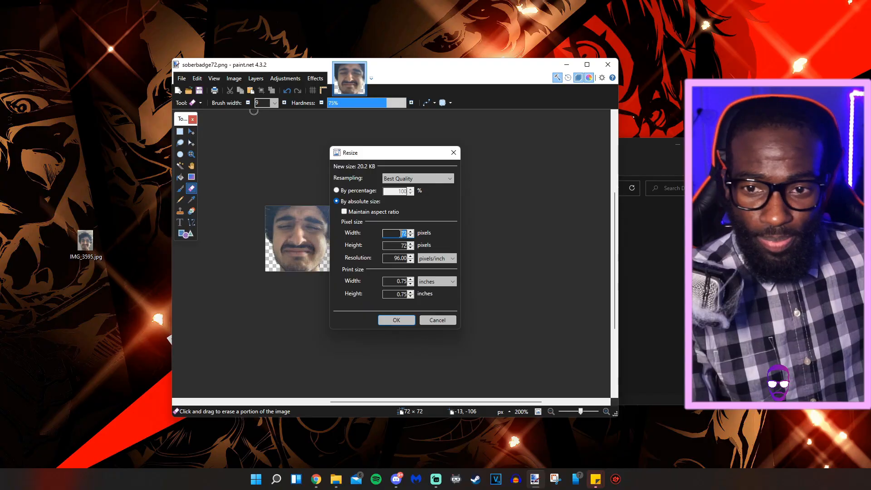
pyautogui.write('36')
pyautogui.press('Tab')
pyautogui.write('36')
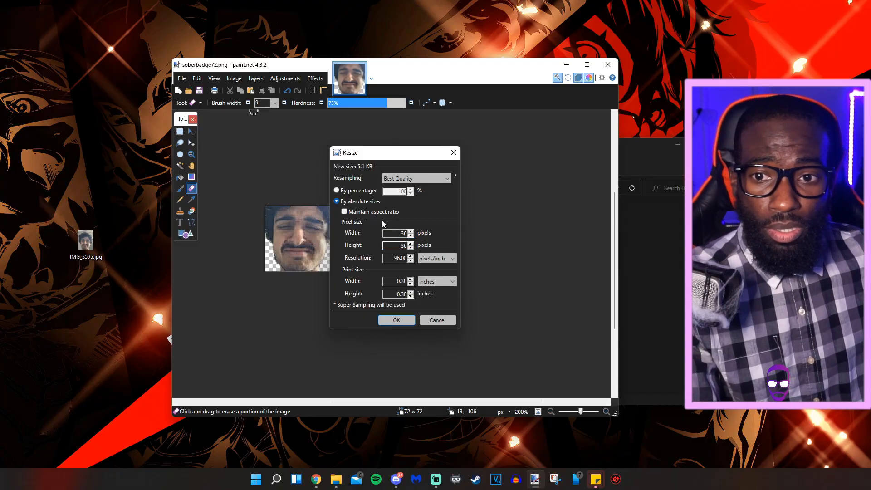
pyautogui.click(345, 212)
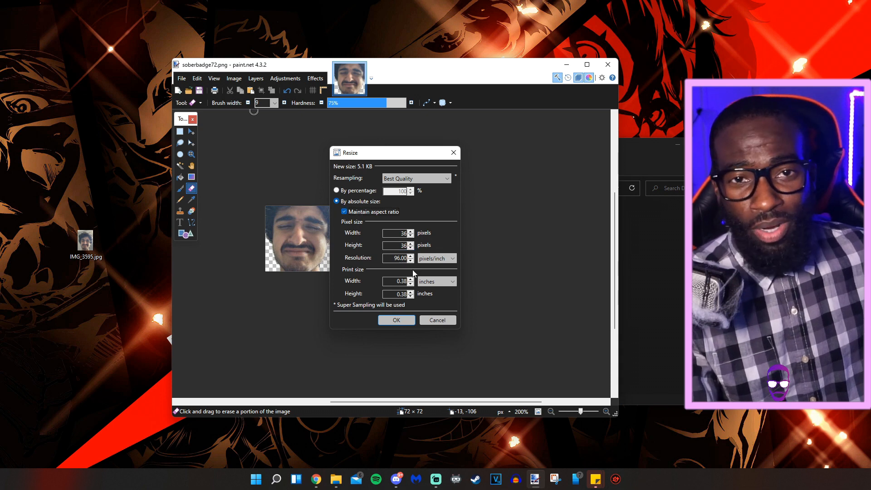
pyautogui.click(401, 320)
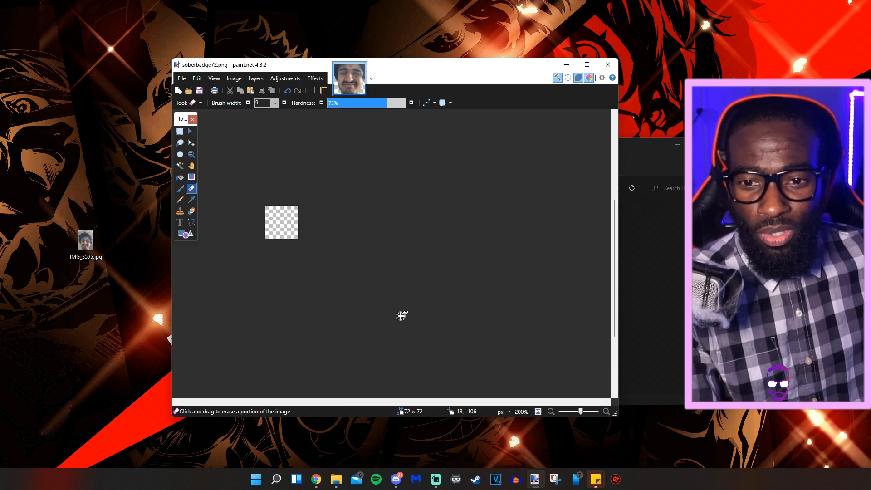
# Step: Save the resized badge as a new PNG named soberbadge36 on the Desktop, accepting the PNG save settings
pyautogui.click(183, 78)
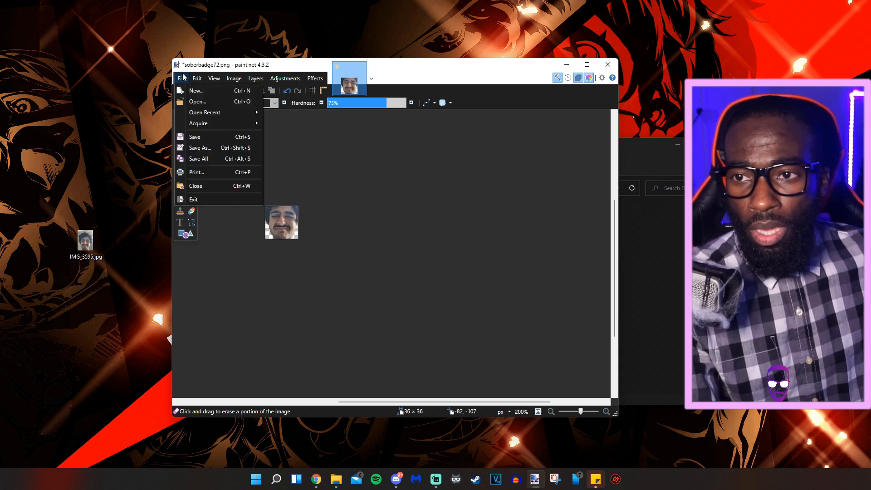
pyautogui.click(197, 149)
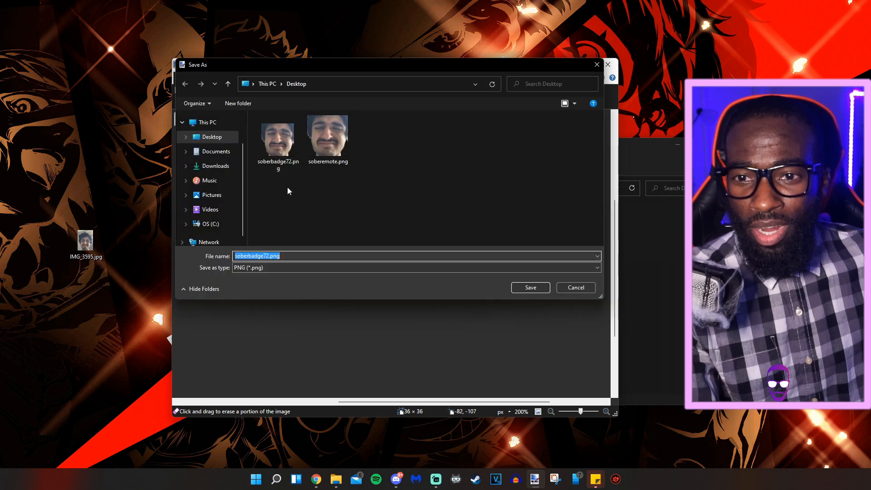
pyautogui.click(315, 256)
pyautogui.press('BackSpace')
pyautogui.press('BackSpace')
pyautogui.press('BackSpace')
pyautogui.press('BackSpace')
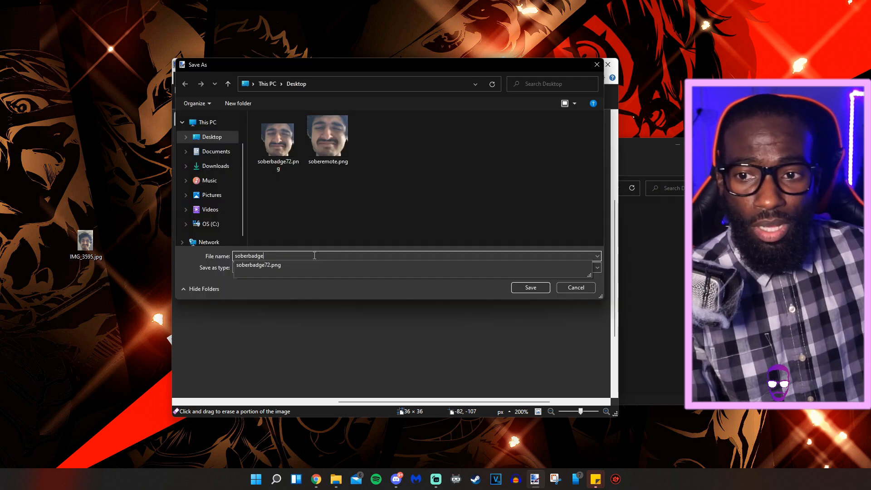
pyautogui.write('36')
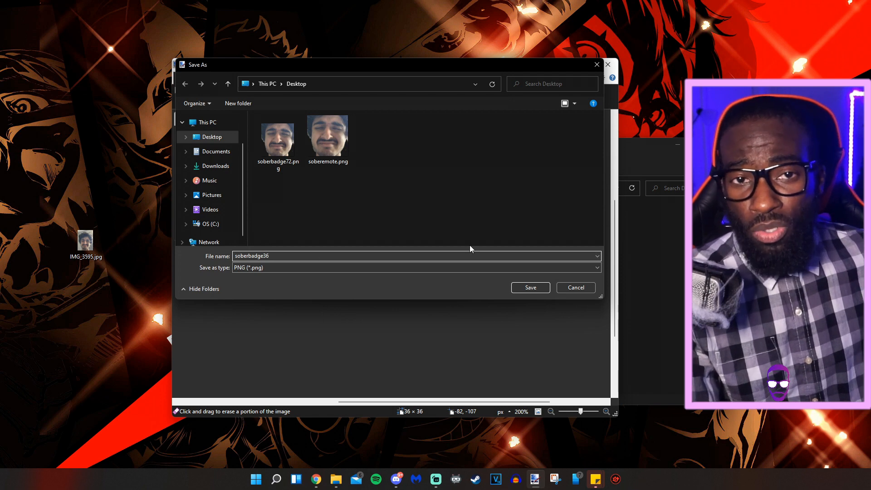
pyautogui.click(530, 288)
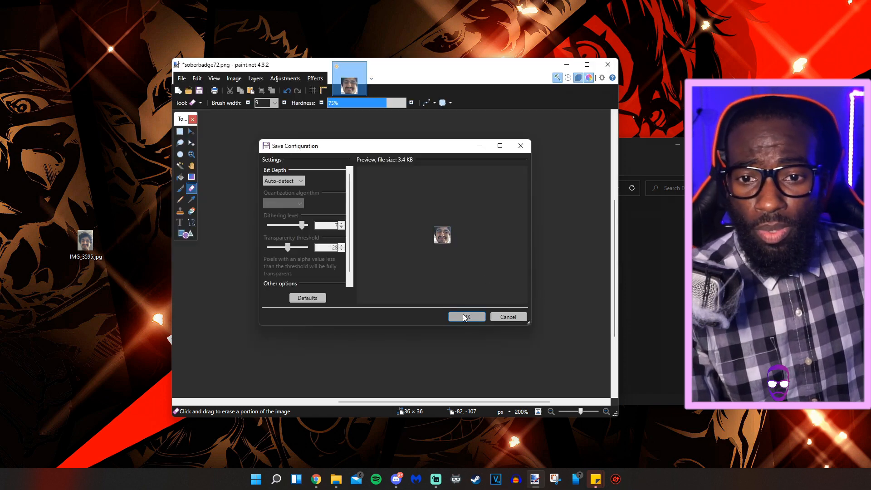
pyautogui.click(461, 317)
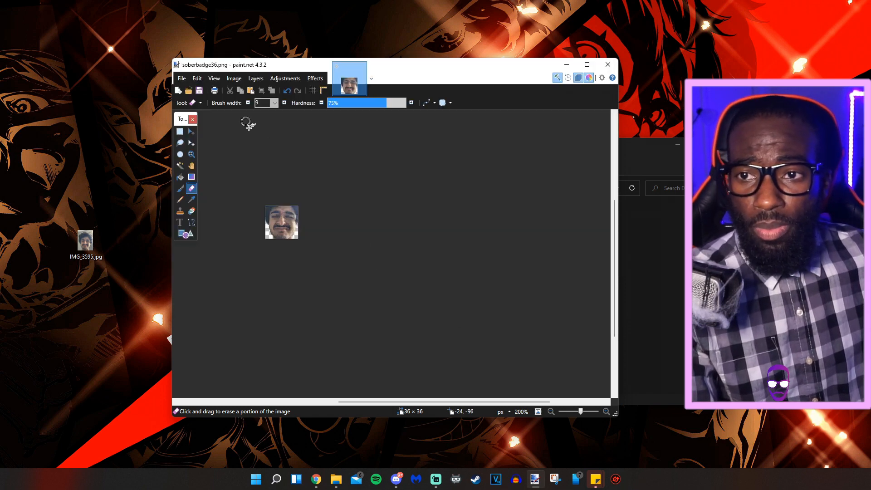
# Step: Resize the badge image to 18 × 18 pixels with the aspect ratio maintained
pyautogui.click(231, 78)
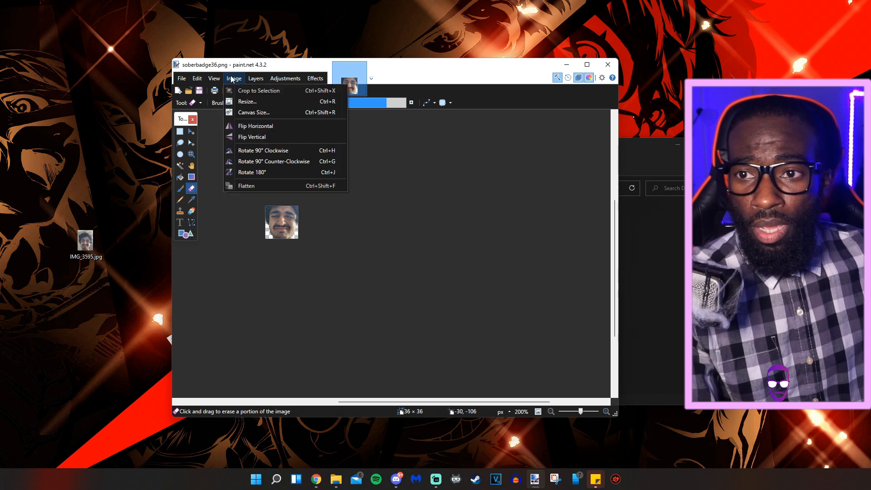
pyautogui.click(248, 102)
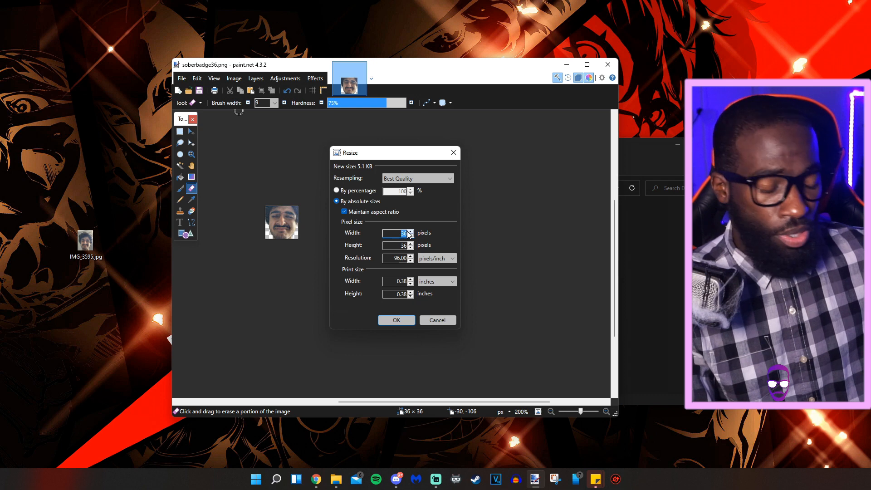
pyautogui.write('18')
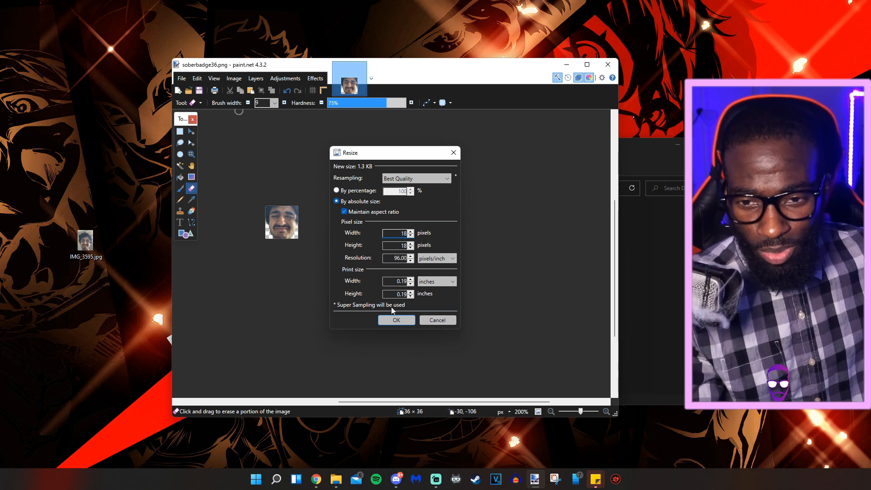
pyautogui.click(396, 321)
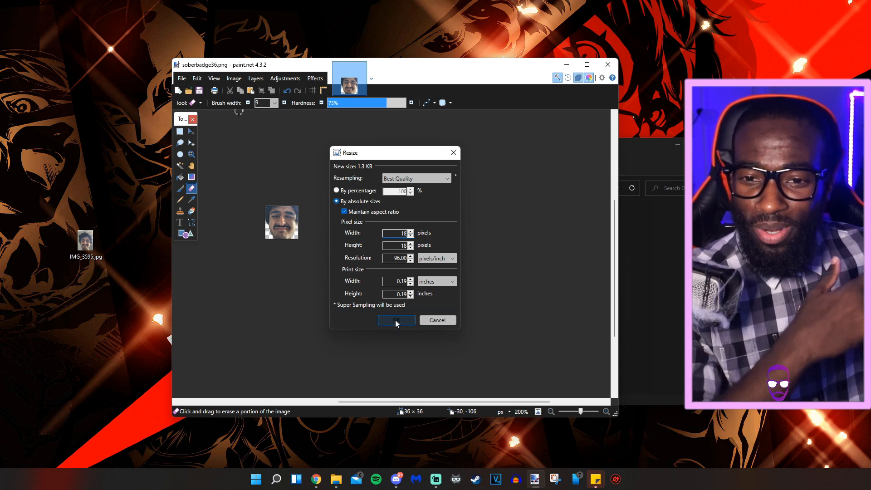
pyautogui.click(396, 320)
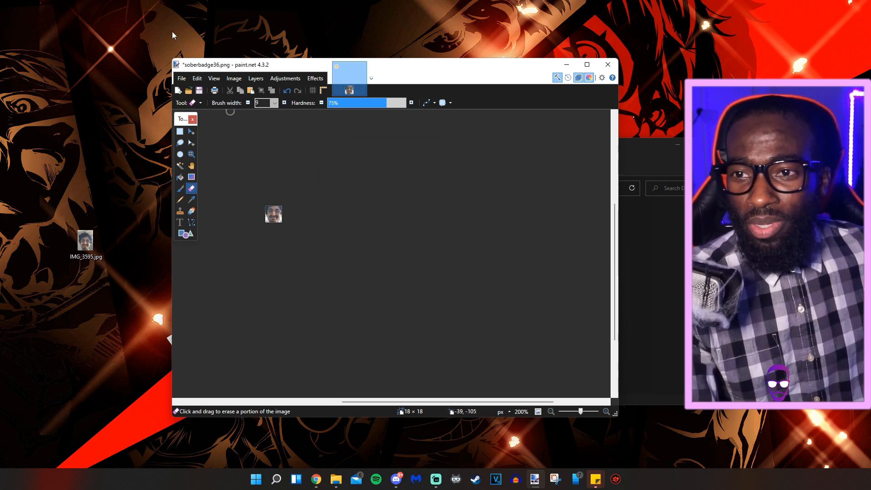
# Step: Save the smallest badge as a new PNG named soberbadge18.png on the Desktop with the offered save settings
pyautogui.click(181, 78)
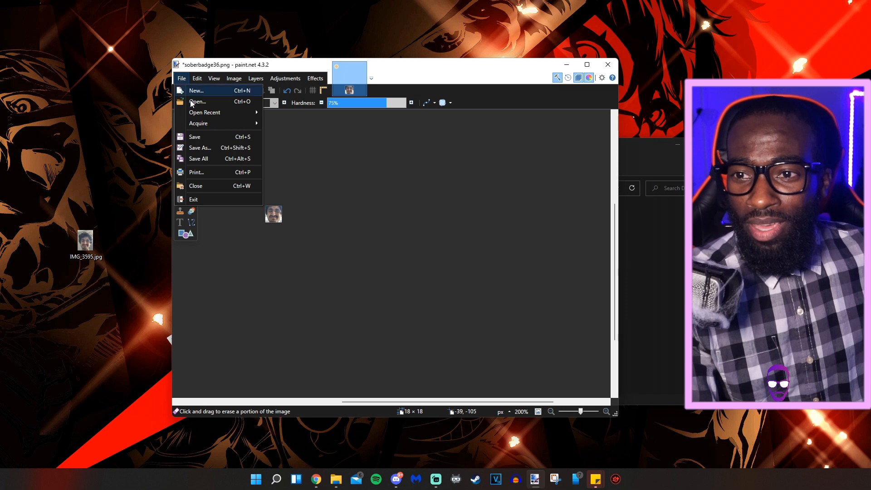
pyautogui.click(200, 147)
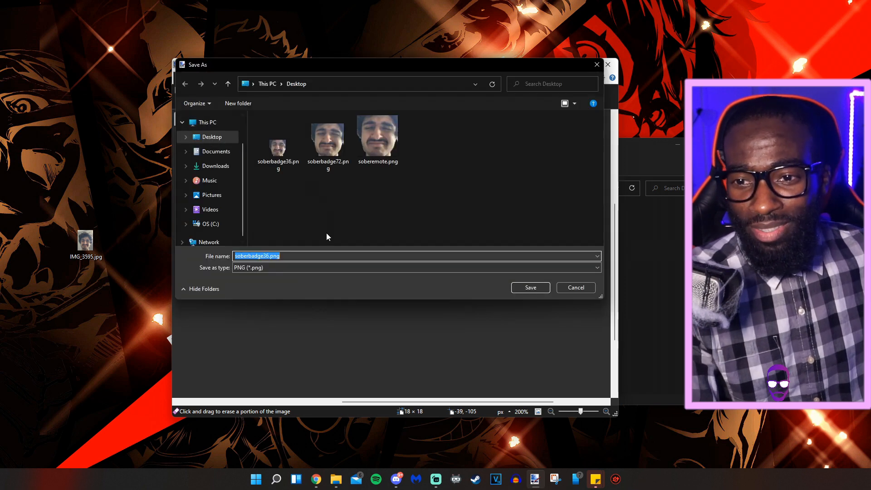
pyautogui.click(300, 256)
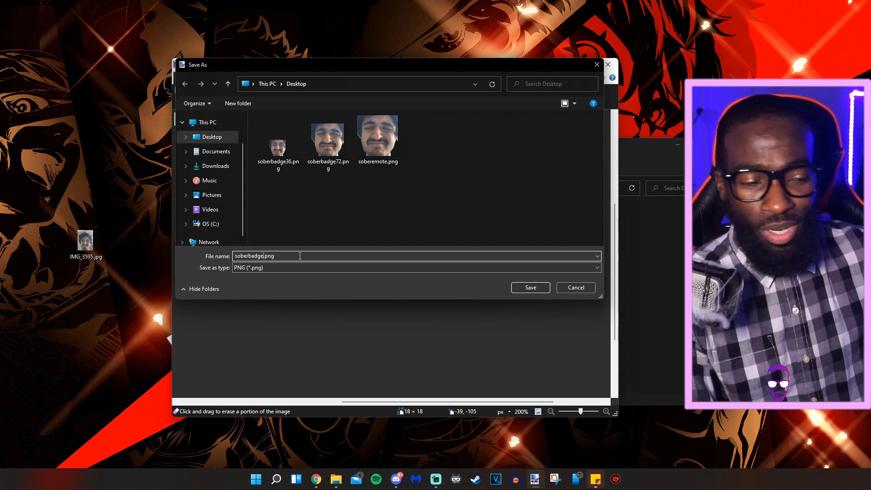
pyautogui.write('18')
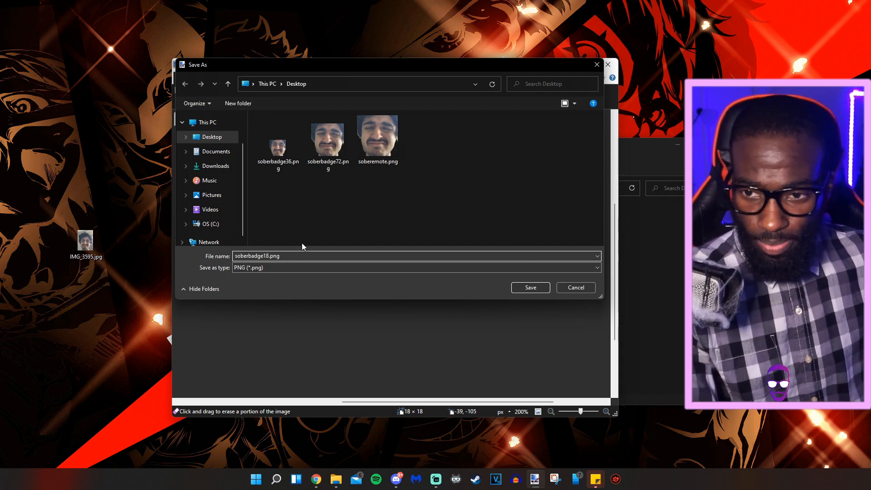
pyautogui.click(528, 288)
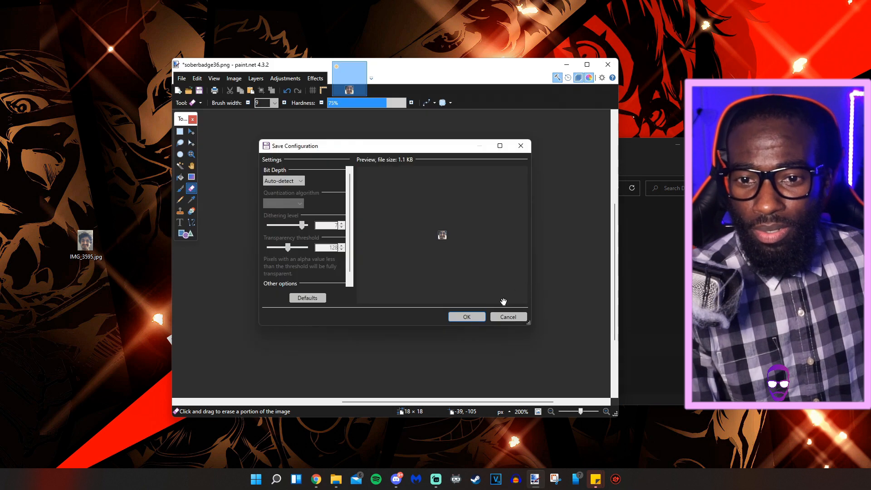
pyautogui.click(468, 317)
# Step: Switch to the Desktop folder to check the exported badge files, and review the Subscriber Badges page in the Twitch dashboard
pyautogui.click(646, 285)
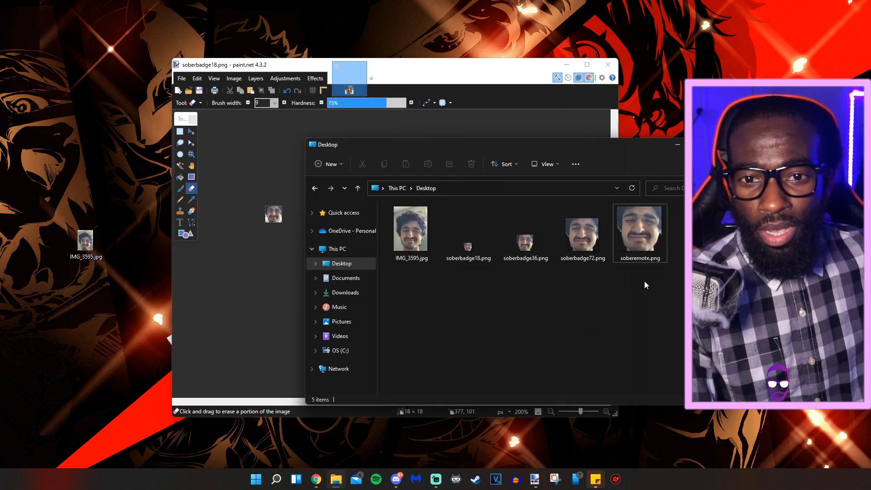
pyautogui.moveTo(467, 299); pyautogui.dragTo(606, 205)
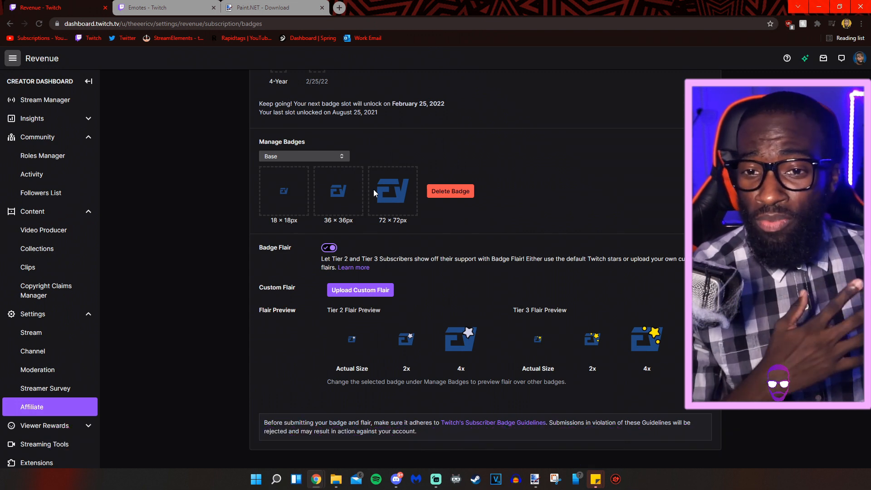
pyautogui.scroll(3, 478, 205)
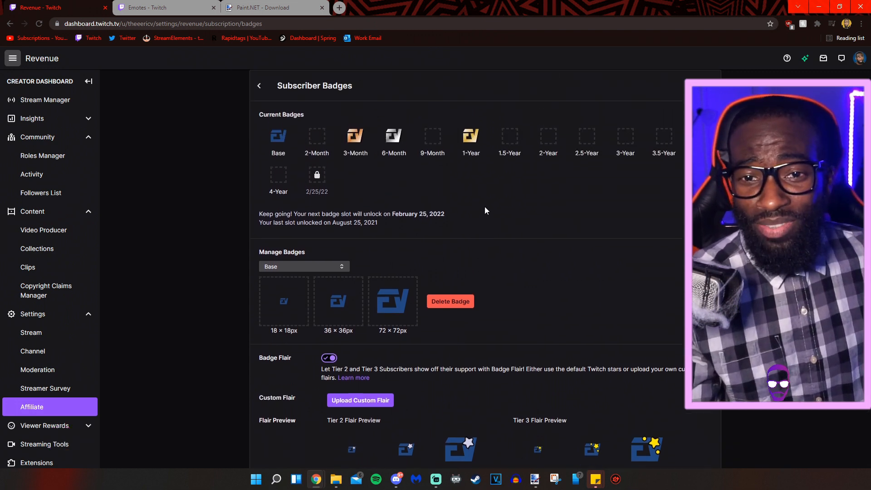